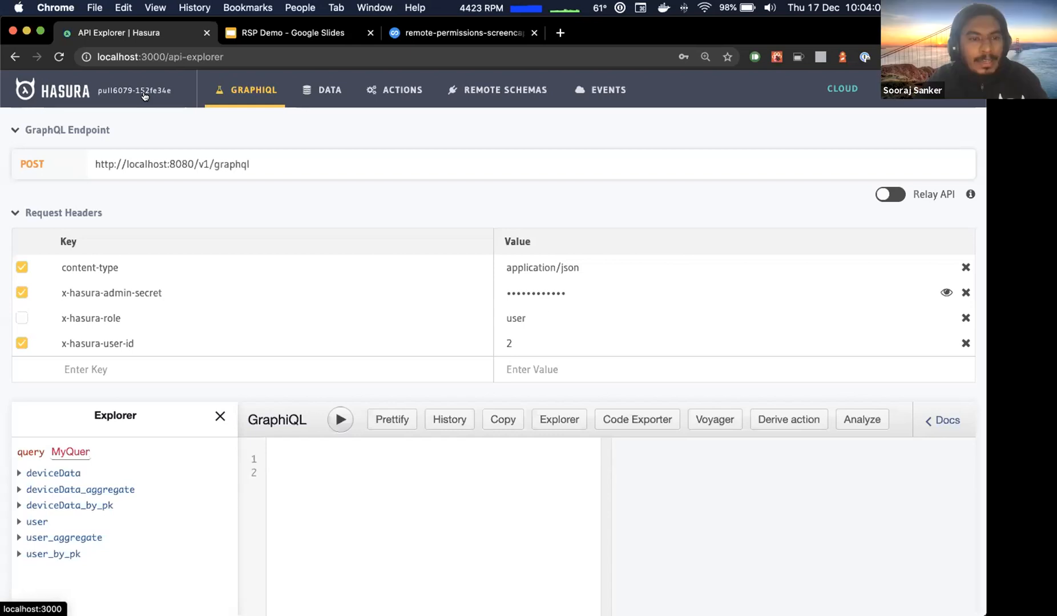
Review the public data schema and open the details of the heroku remote schema.
left_click(306, 91)
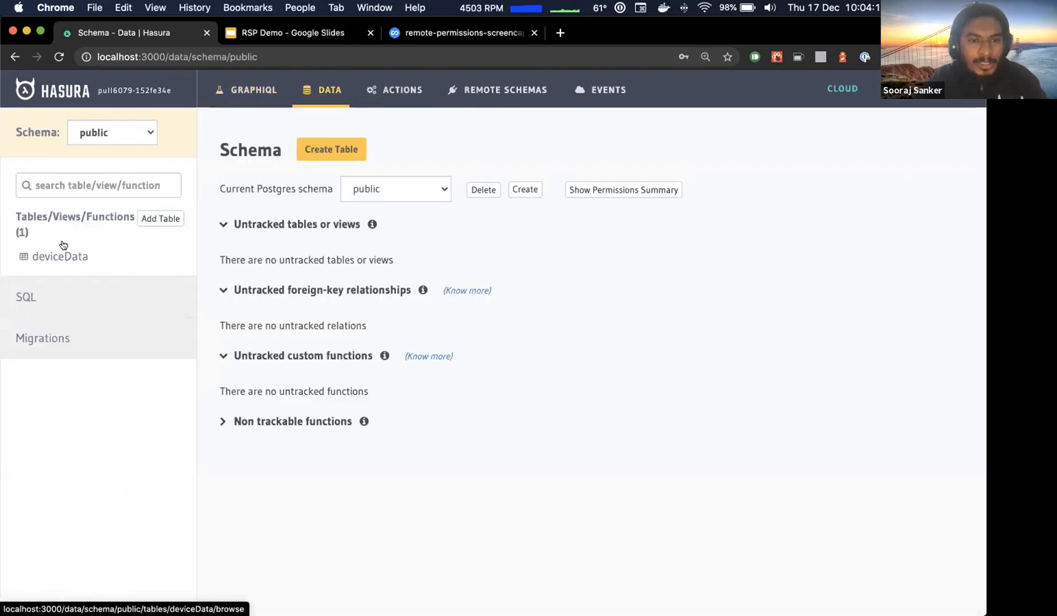
left_click(249, 100)
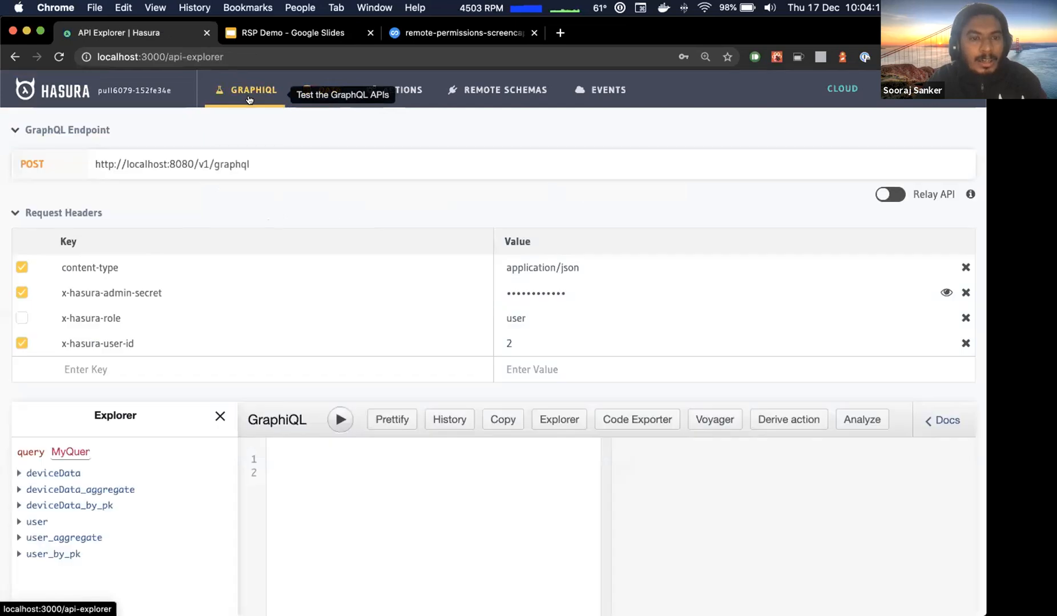
left_click(508, 91)
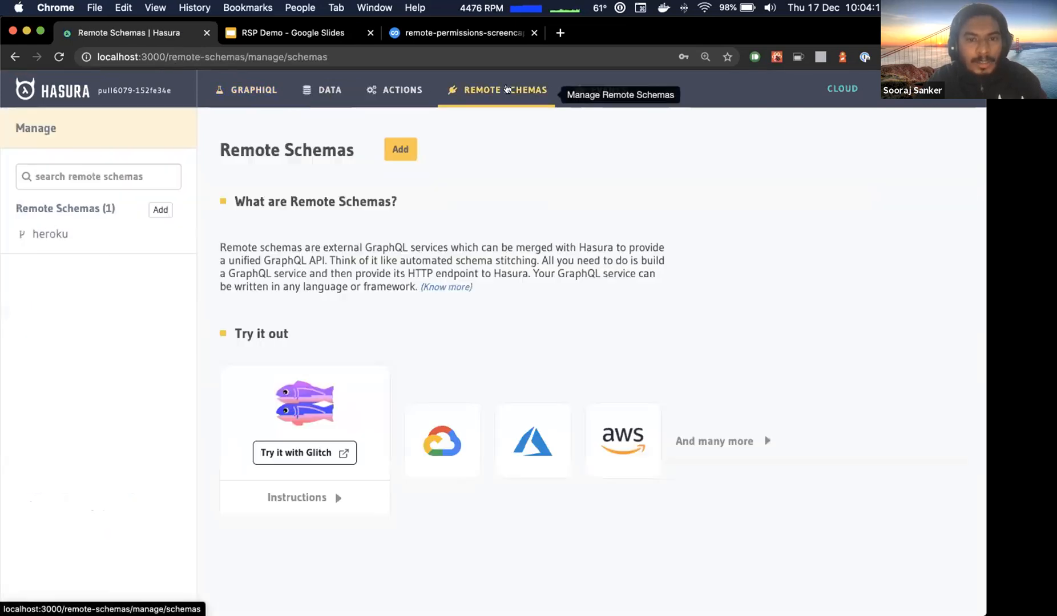
left_click(62, 235)
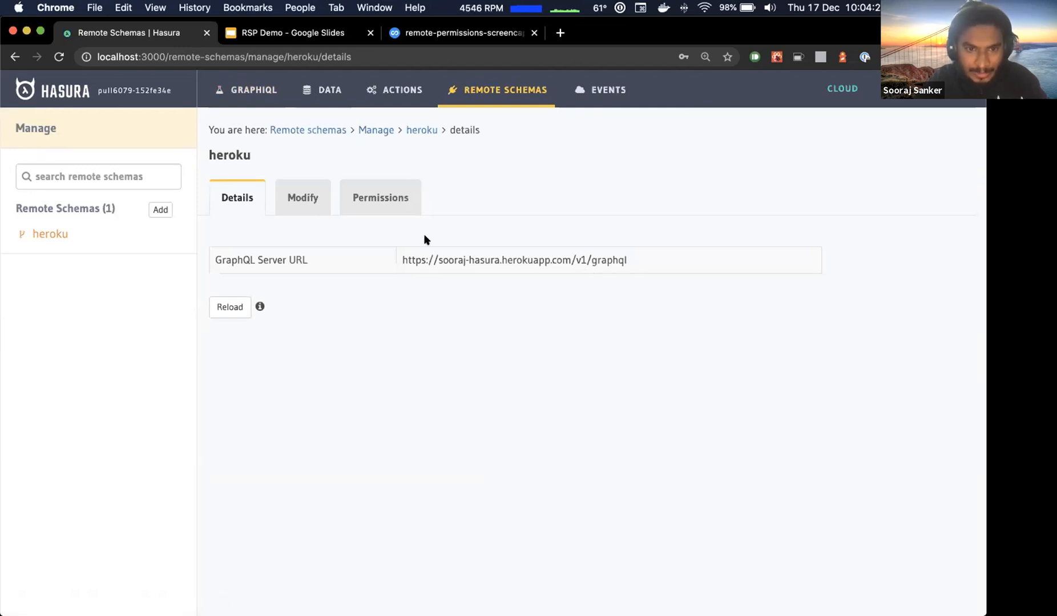
Enable the x-hasura-role request header with the value user in the GraphiQL explorer.
left_click(246, 90)
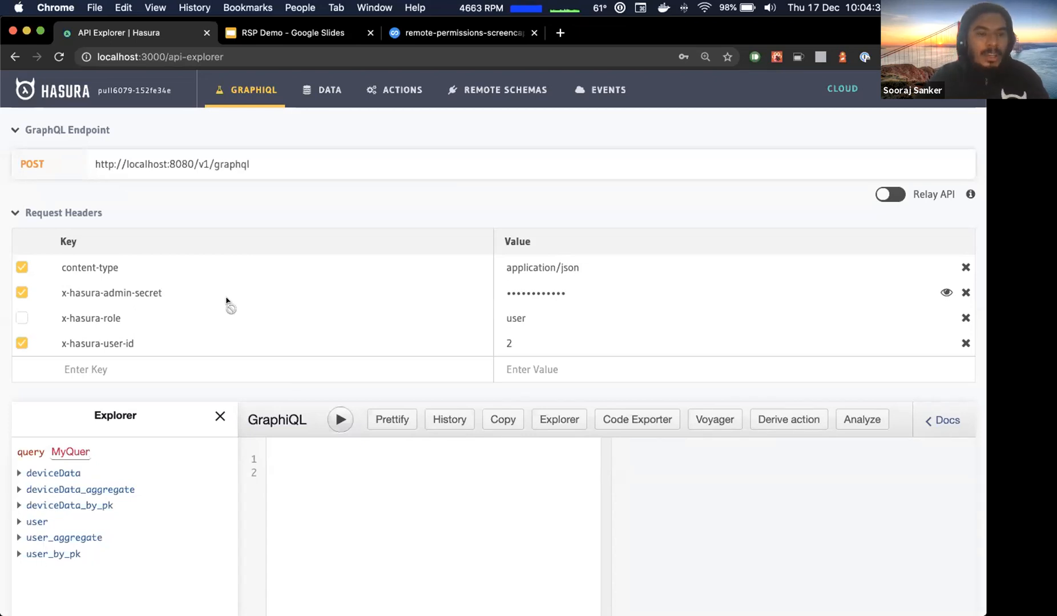
left_click(18, 317)
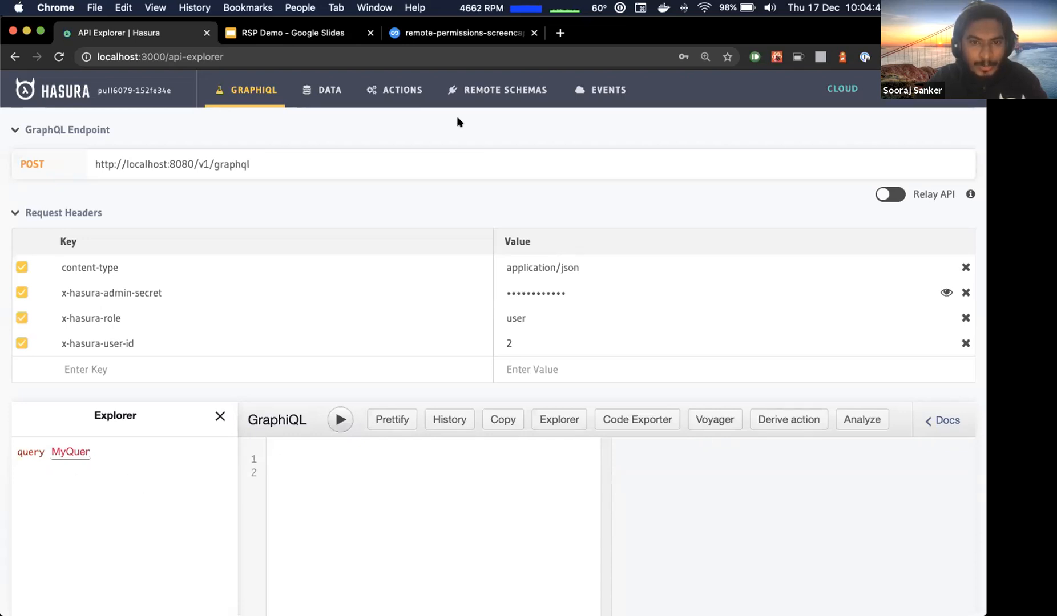
Open the heroku remote schema's permissions and start defining a permission for a new role named user.
left_click(480, 107)
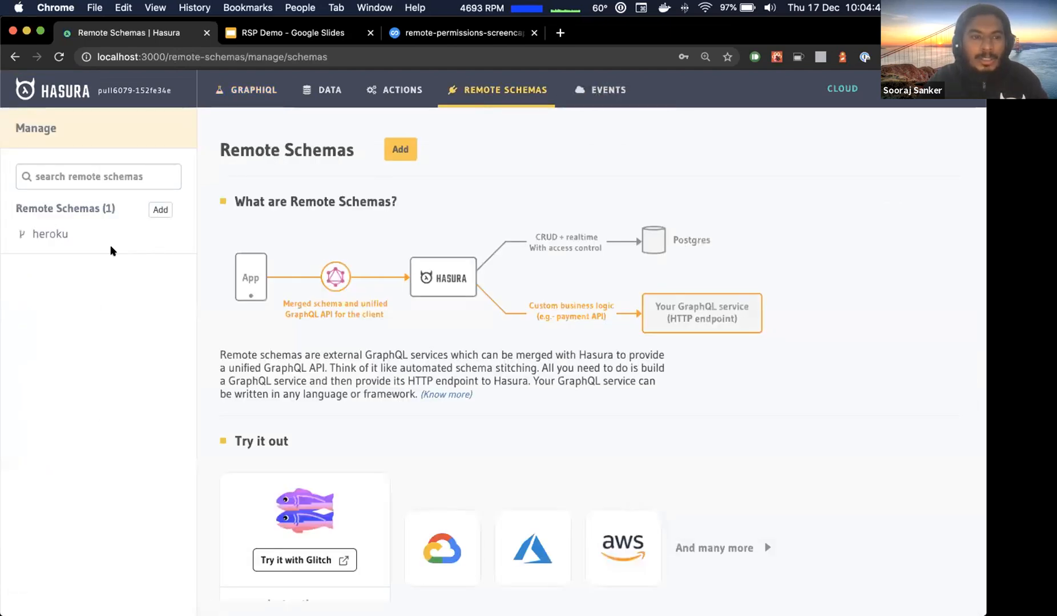
left_click(50, 235)
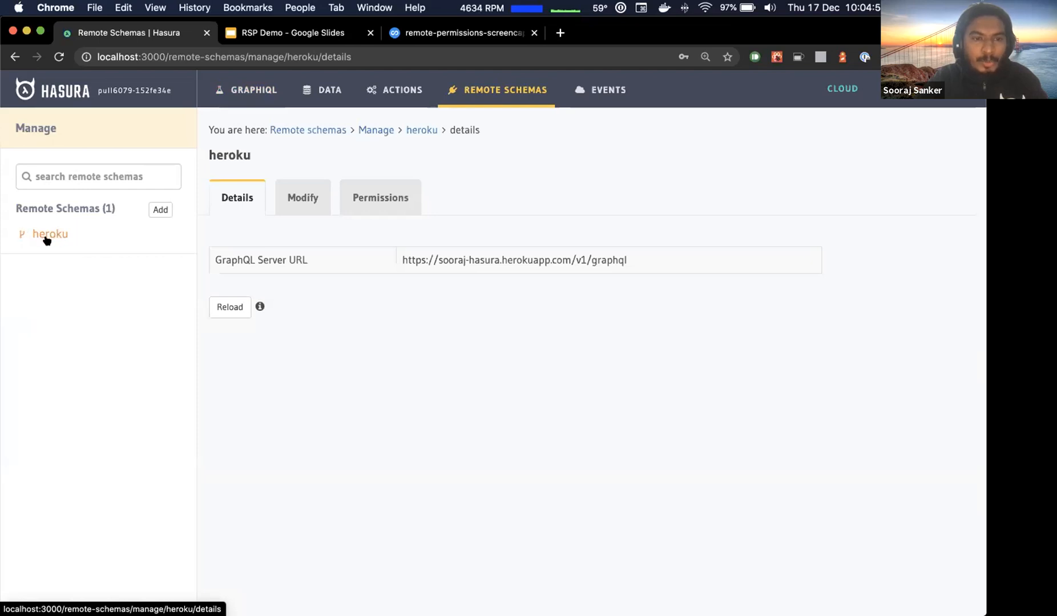
left_click(386, 207)
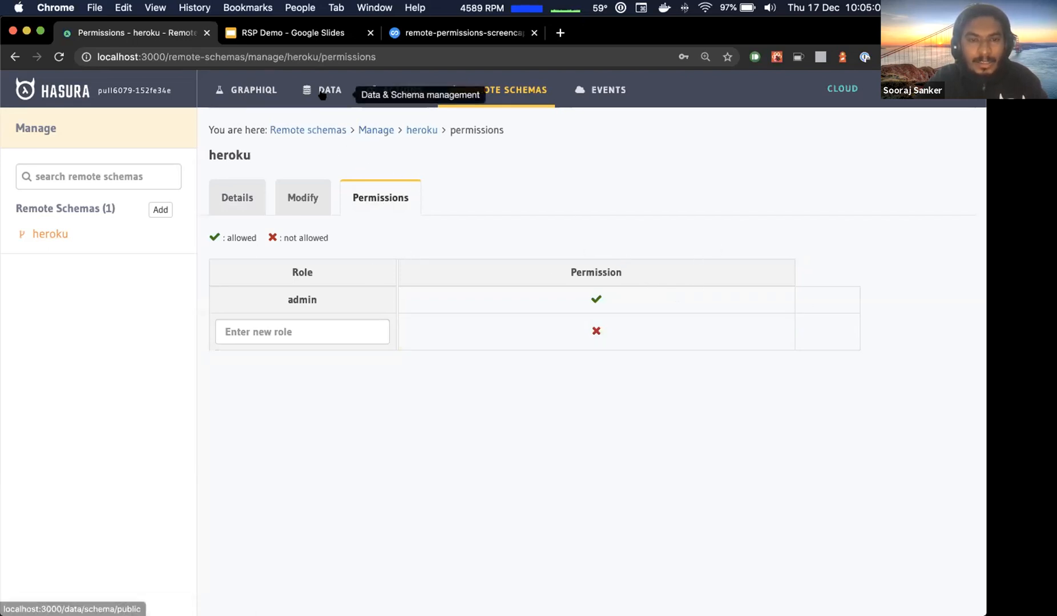
left_click(279, 330)
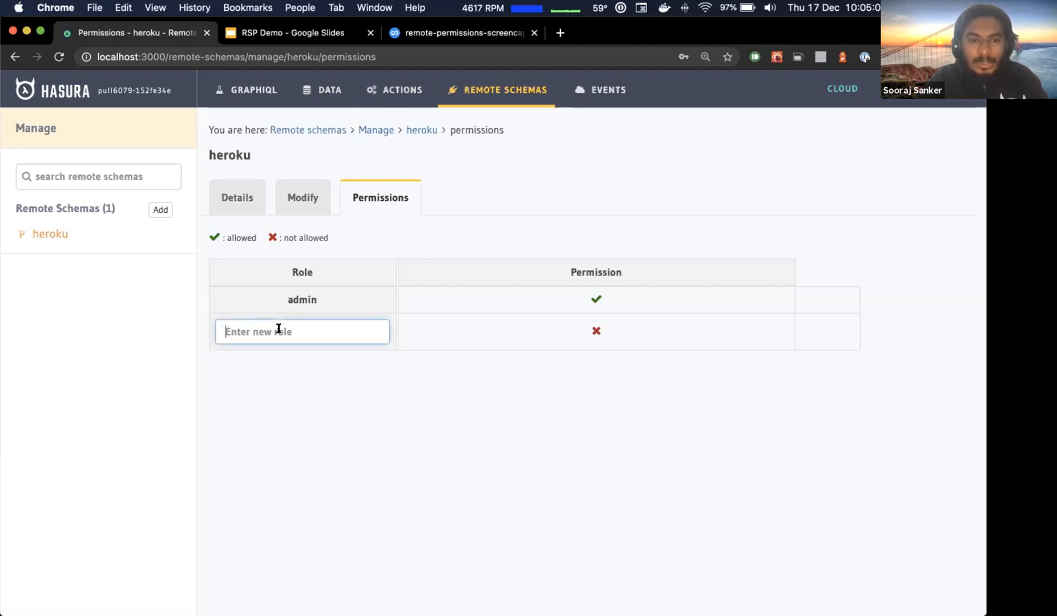
type("user")
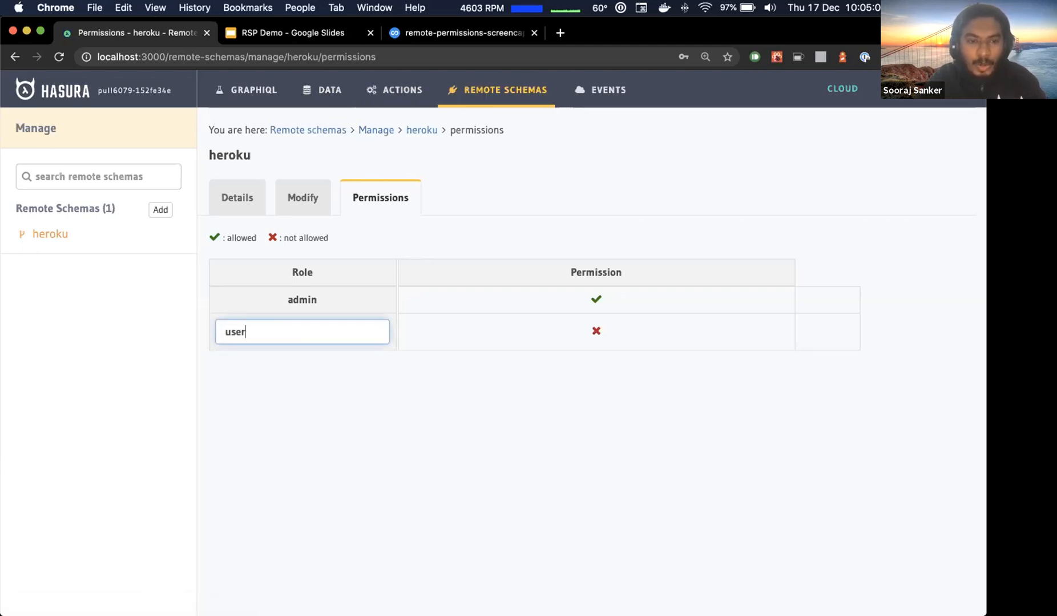
left_click(468, 330)
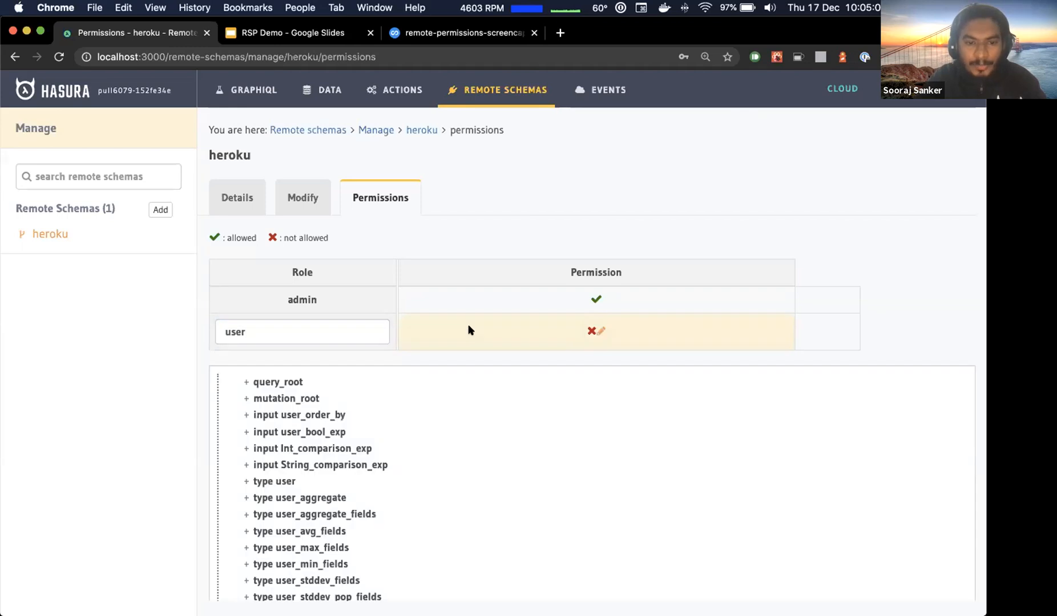
Expand query_root in the user role's schema tree and exclude the user_aggregate and user_by_pk fields.
scroll(468, 330, "down", 4)
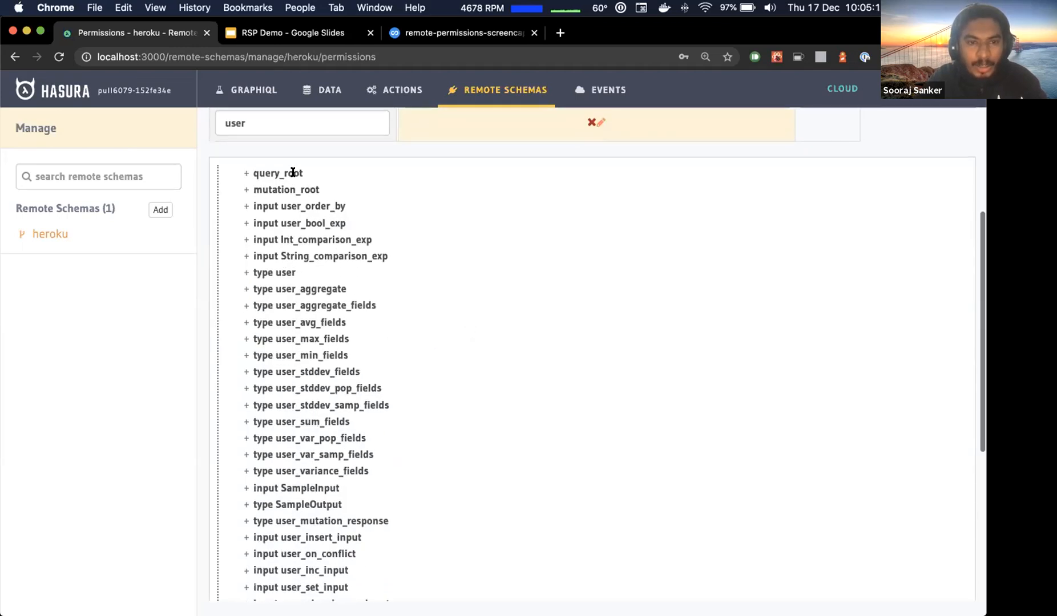
scroll(280, 335, "down", 2)
scroll(279, 335, "up", 3)
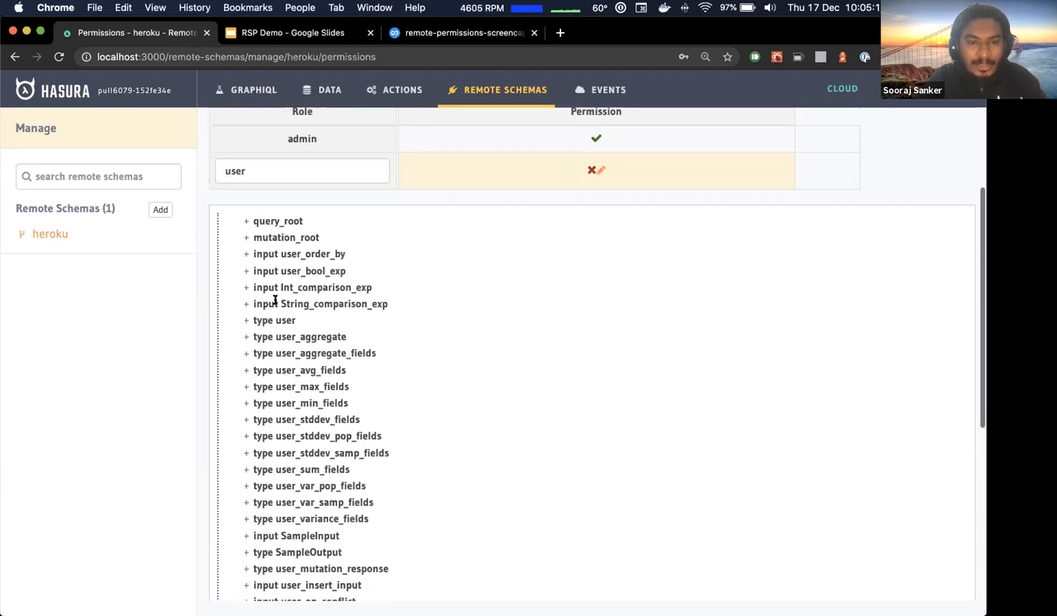
scroll(260, 280, "down", 6)
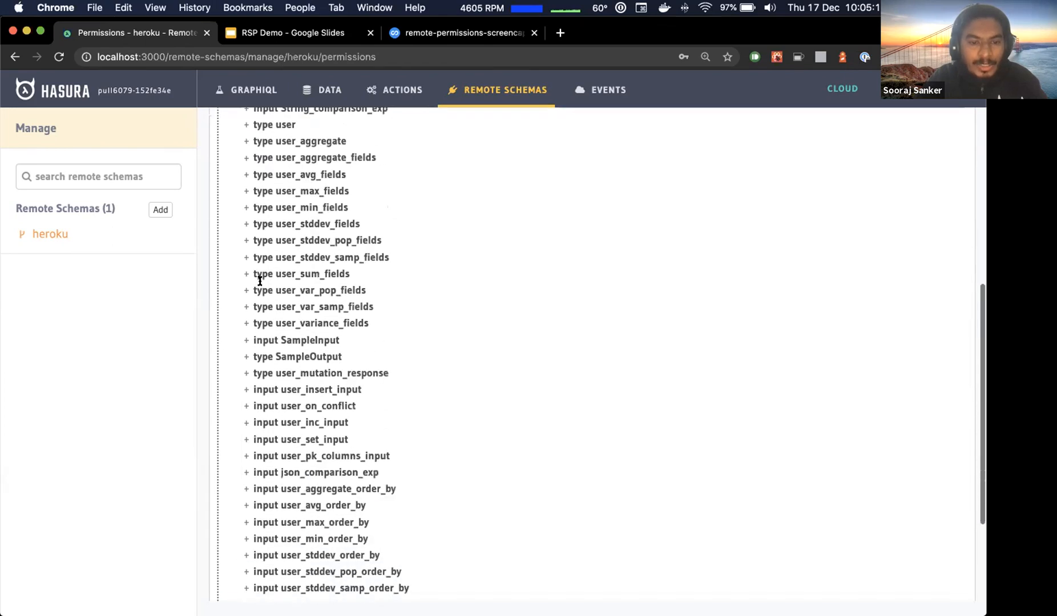
scroll(259, 280, "up", 6)
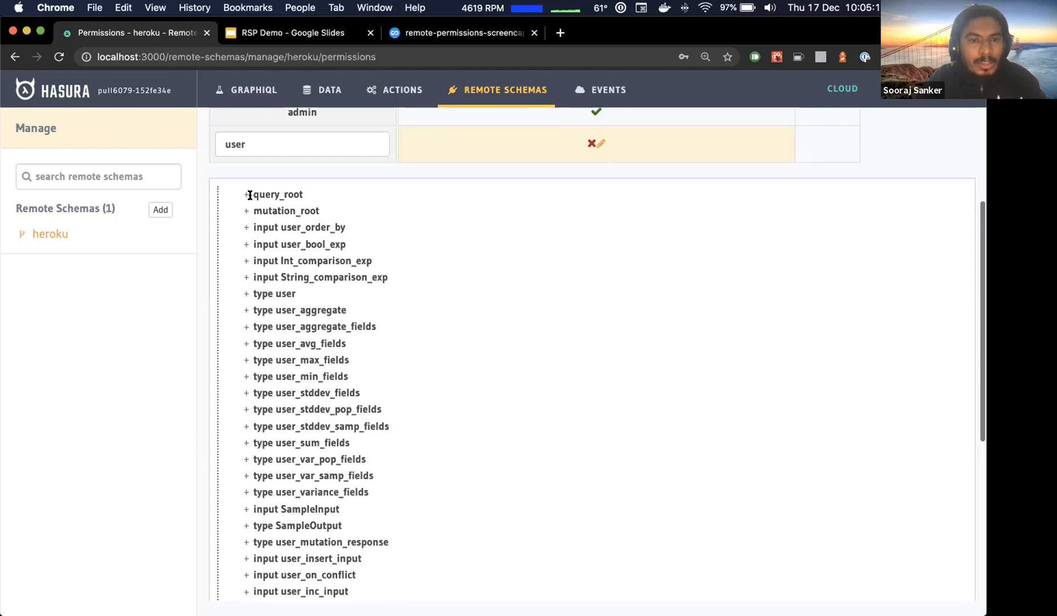
scroll(250, 198, "up", 3)
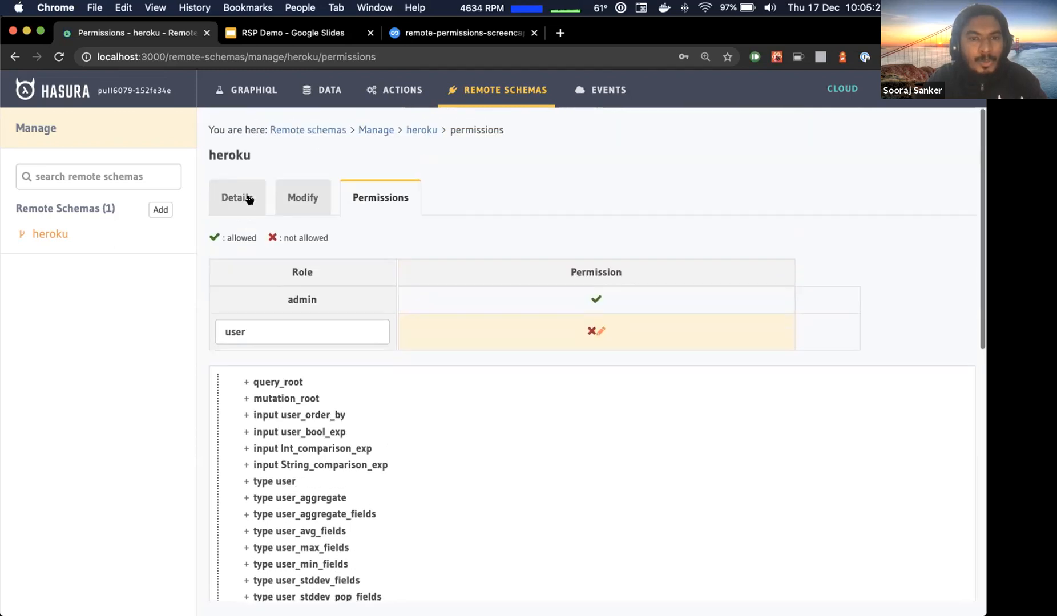
left_click(244, 383)
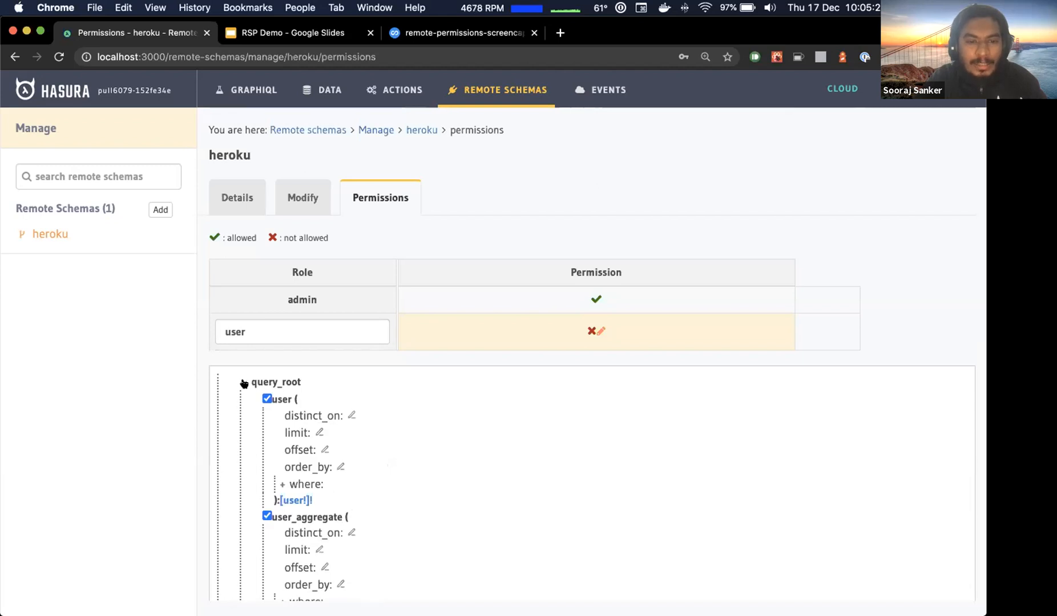
scroll(244, 383, "down", 3)
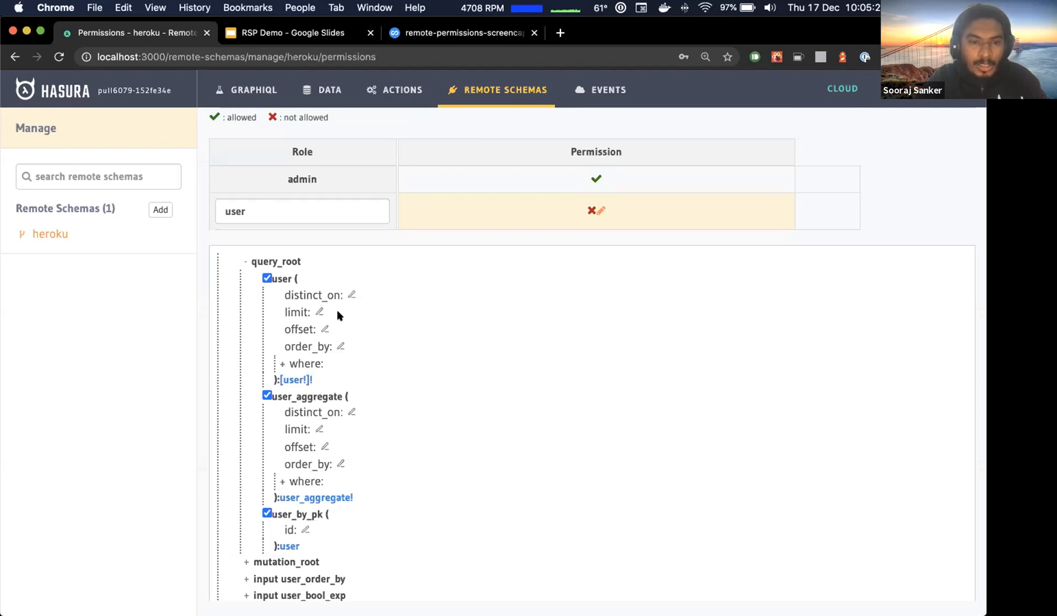
left_click(268, 395)
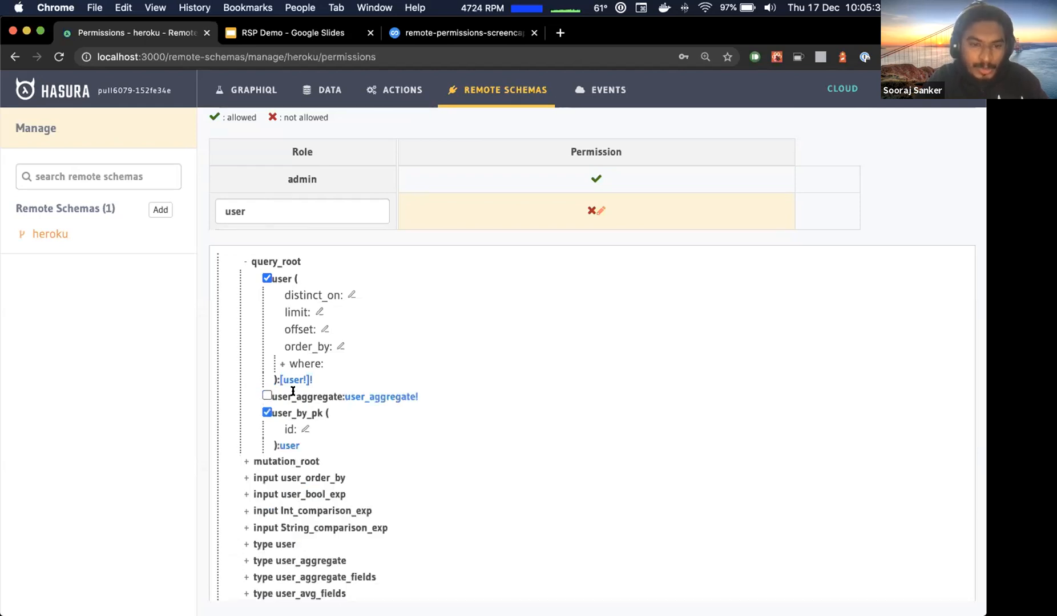
left_click(267, 413)
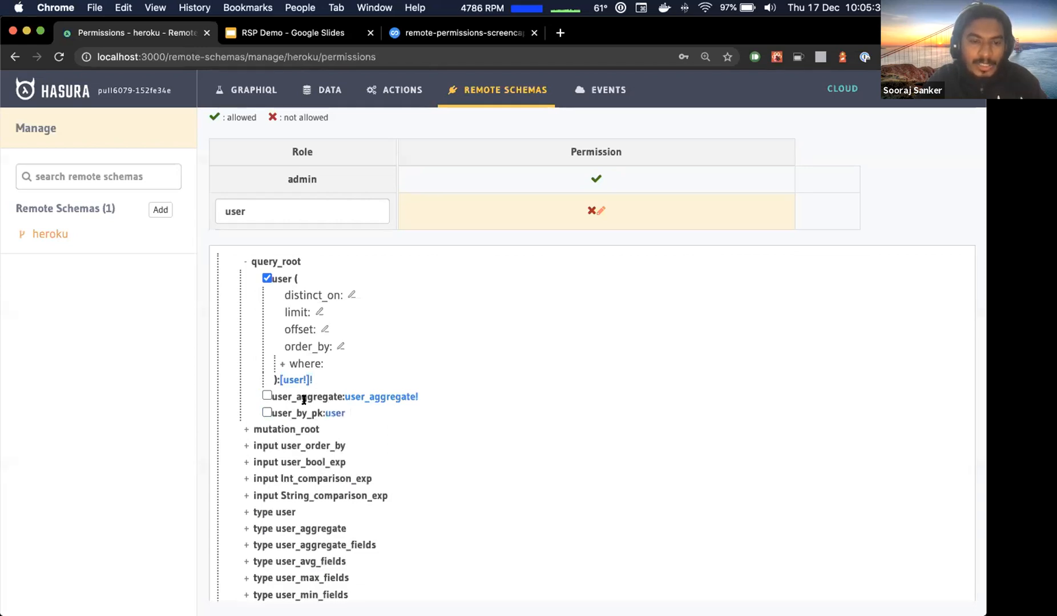
Check the remaining schema selections and save the user role's permissions on the heroku remote schema.
scroll(301, 401, "down", 10)
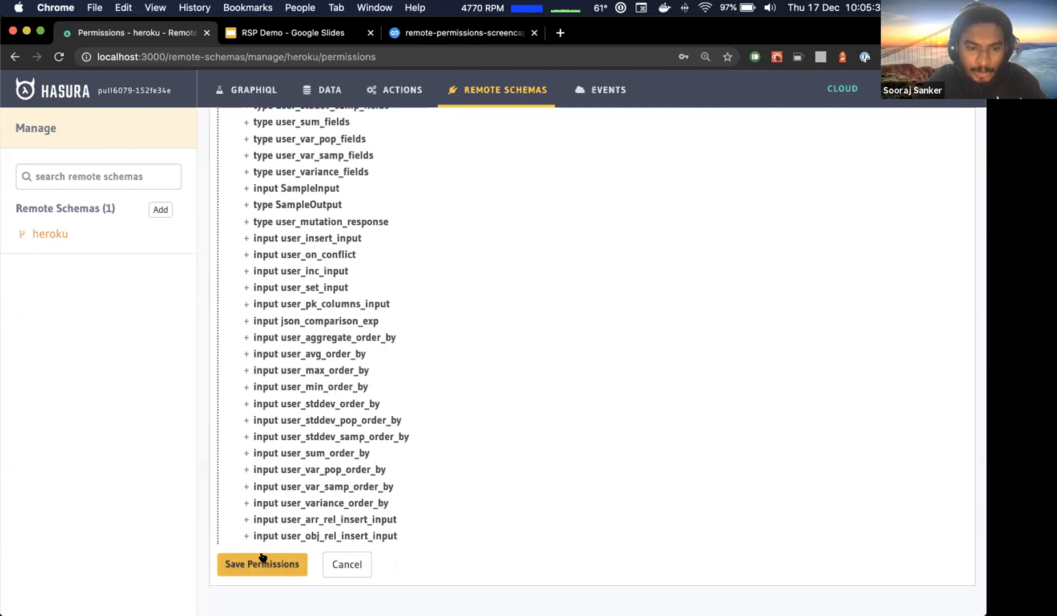
scroll(321, 252, "up", 6)
scroll(322, 247, "up", 4)
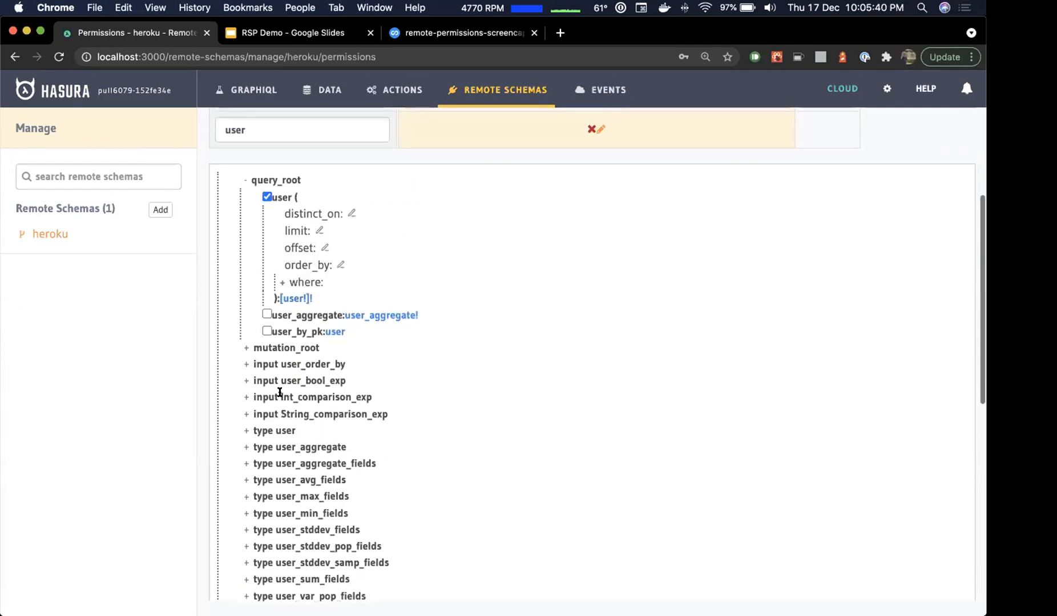
scroll(279, 392, "down", 10)
left_click(249, 563)
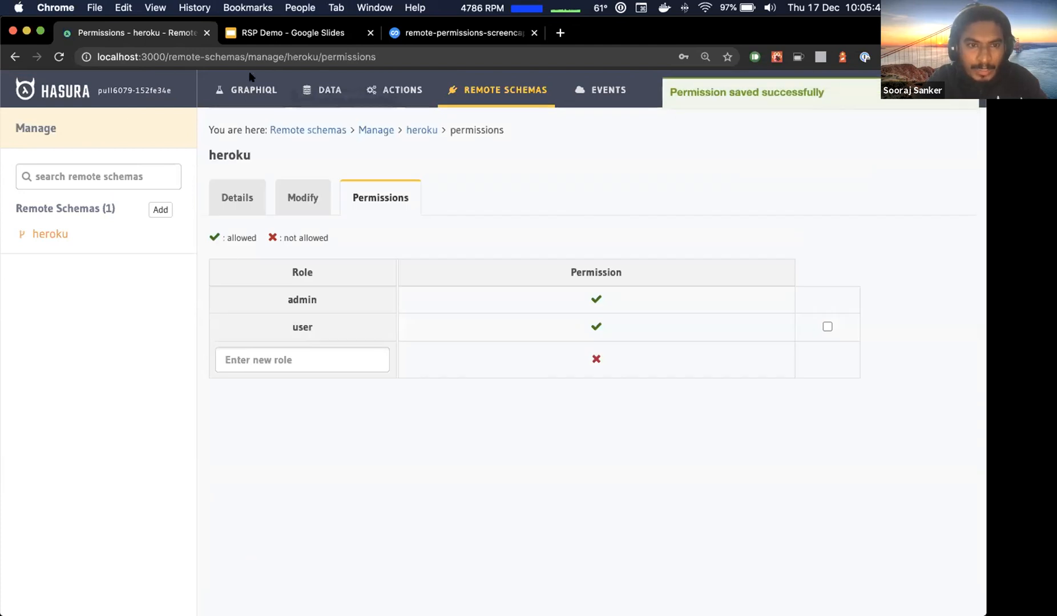
Return to GraphiQL and expand the user field in the Explorer to add it to MyQuery.
left_click(249, 92)
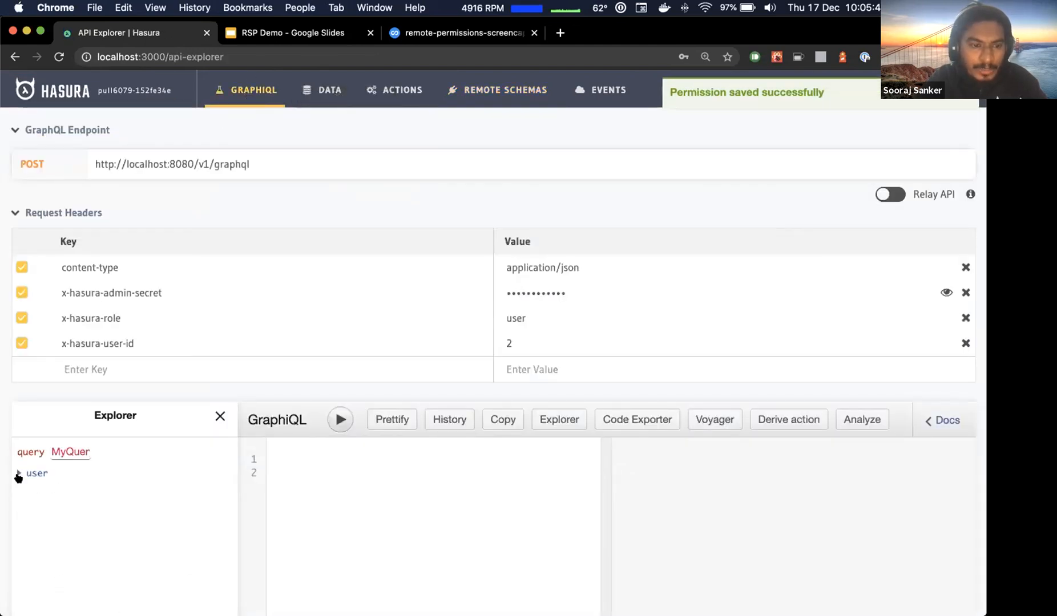
left_click(18, 474)
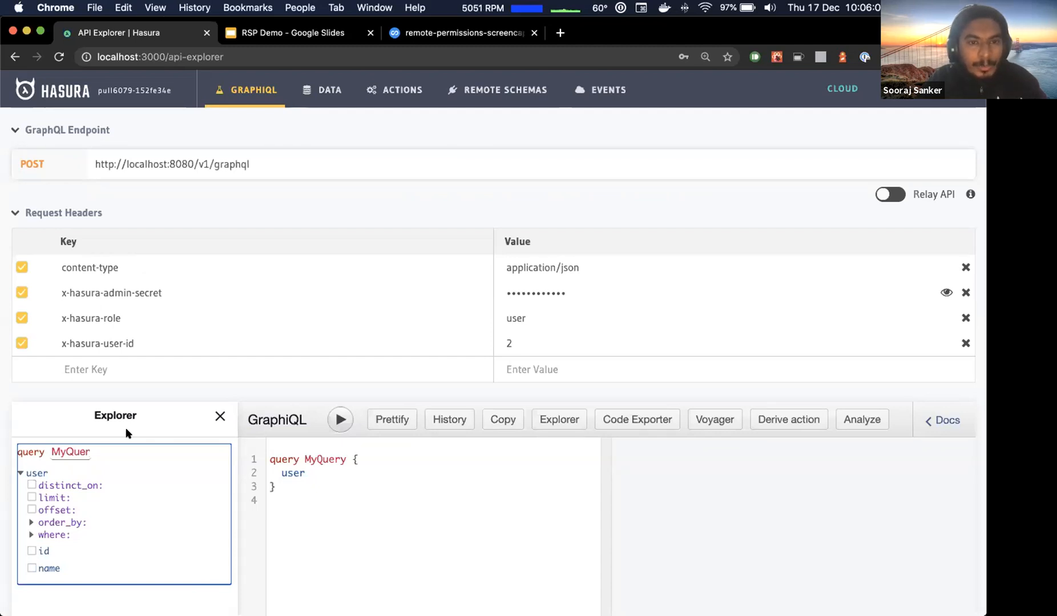
Compare the queries available with the x-hasura-role header disabled and re-enabled.
left_click(22, 318)
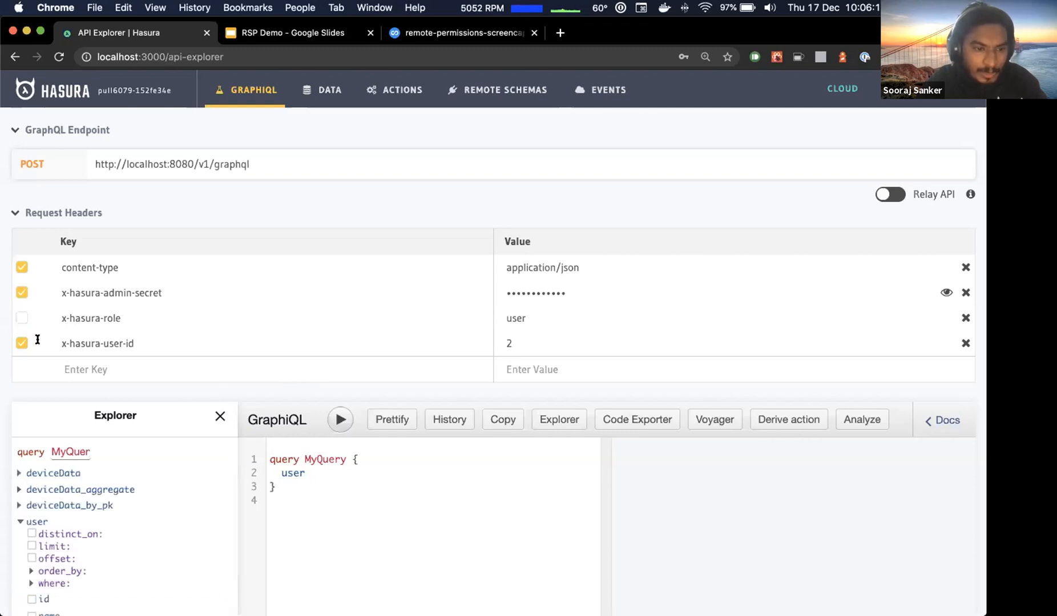
scroll(54, 533, "down", 1)
scroll(55, 533, "down", 4)
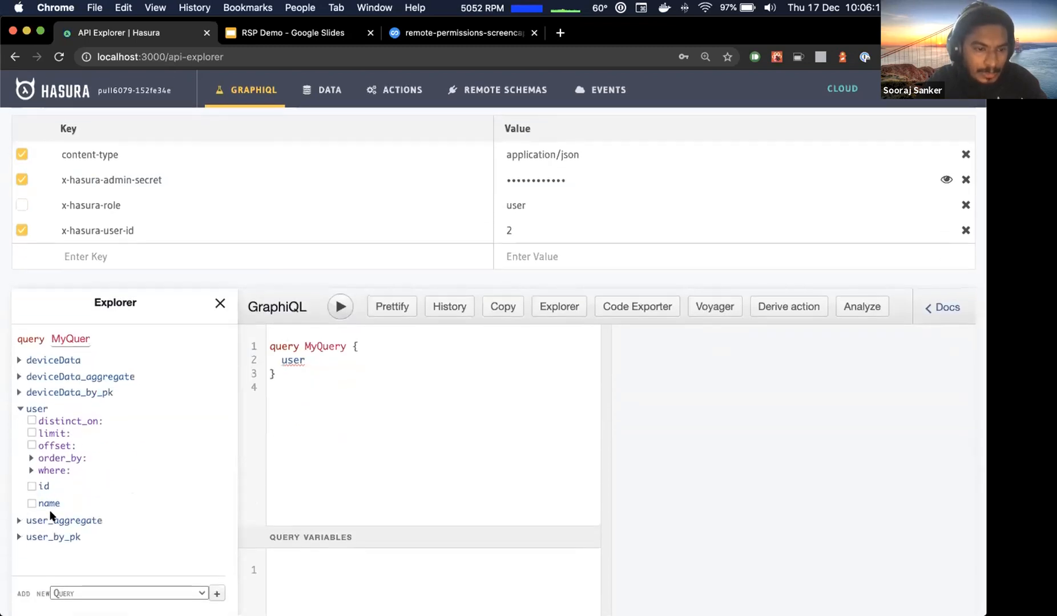
left_click(21, 205)
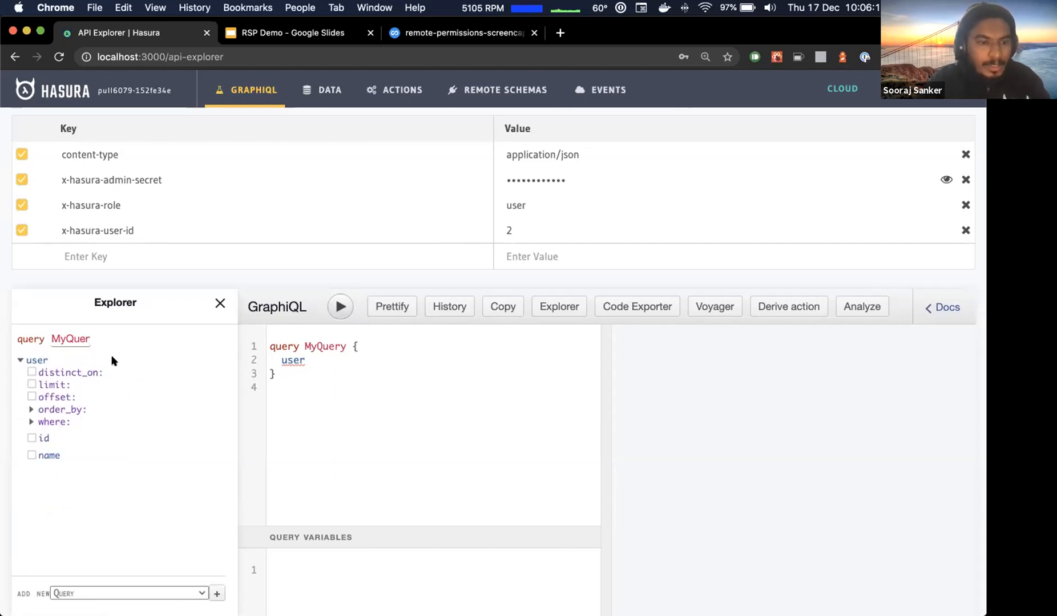
Add the id and name fields to the user query, run it as the user role, and review the response.
left_click(42, 438)
left_click(46, 455)
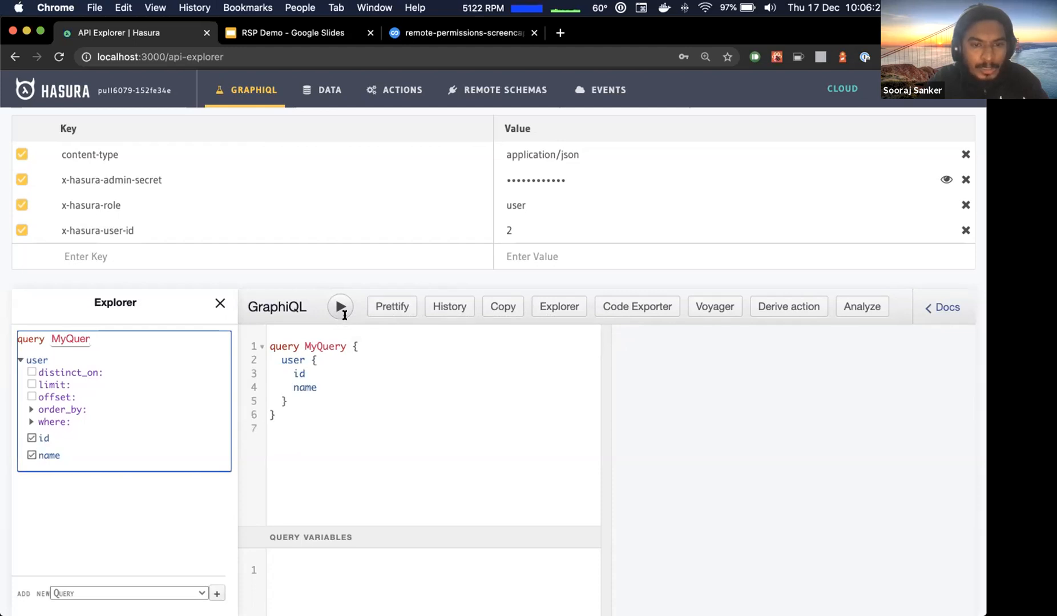
left_click(339, 310)
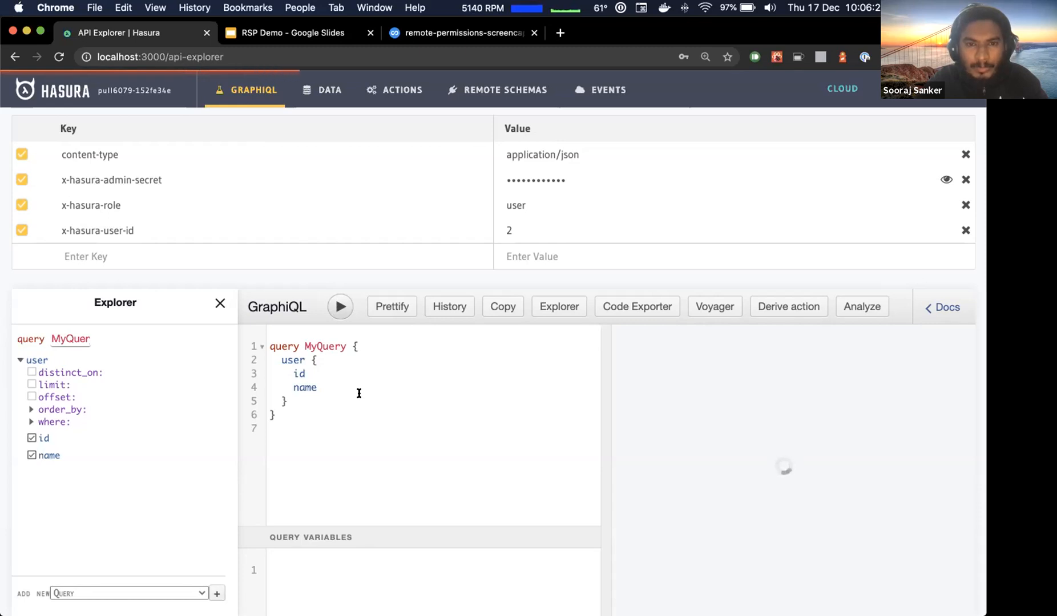
scroll(359, 393, "up", 3)
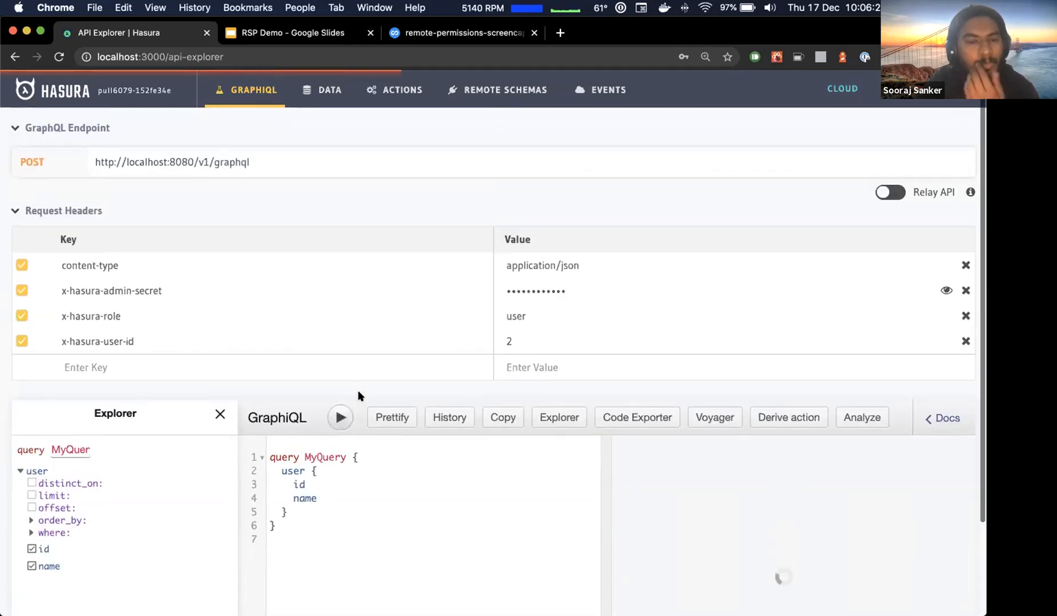
scroll(359, 393, "down", 2)
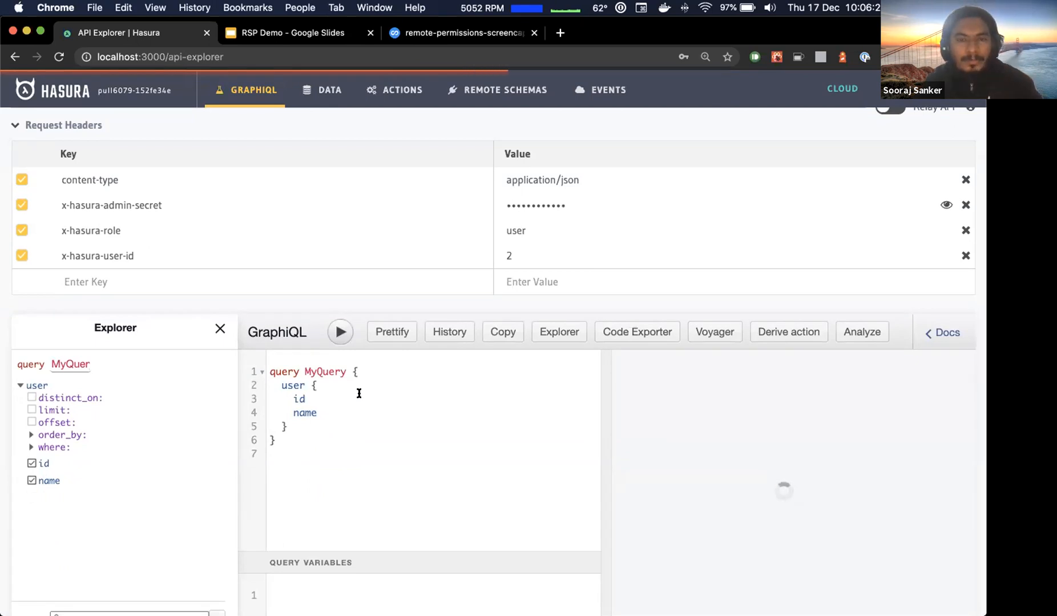
scroll(827, 473, "down", 5)
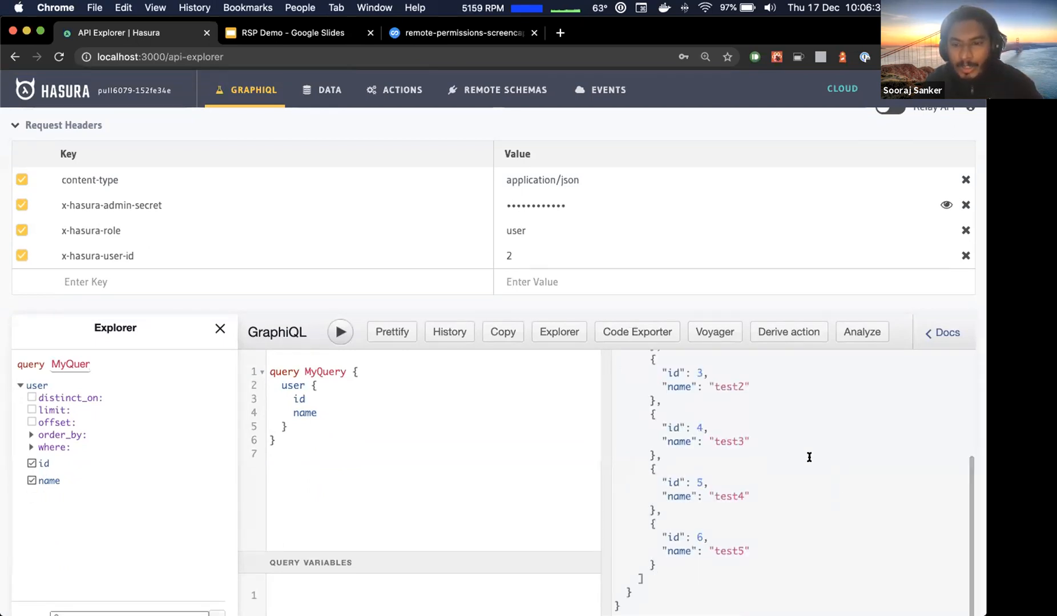
scroll(487, 465, "up", 3)
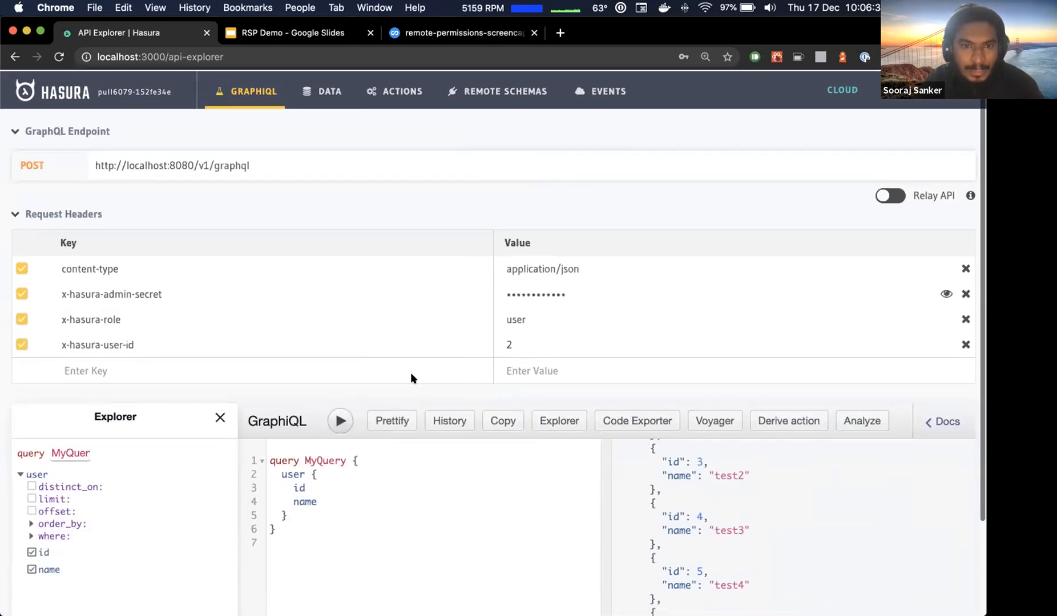
Check the Demo - UI slide in the RSP Demo deck and return to GraphiQL to review the user query's arguments and response.
left_click(311, 31)
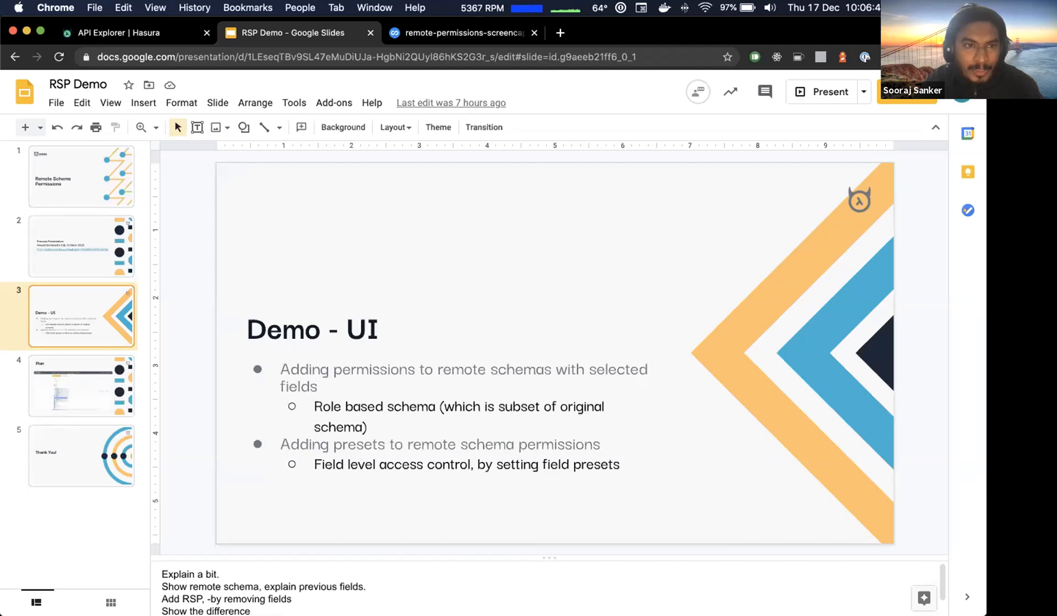
left_click(137, 32)
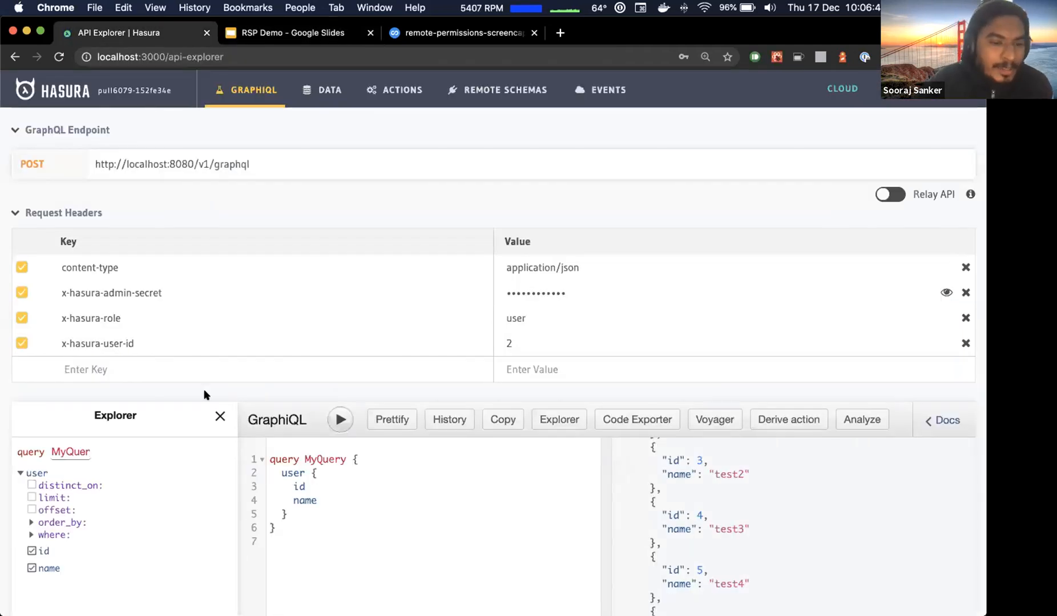
mouse_move(47, 473)
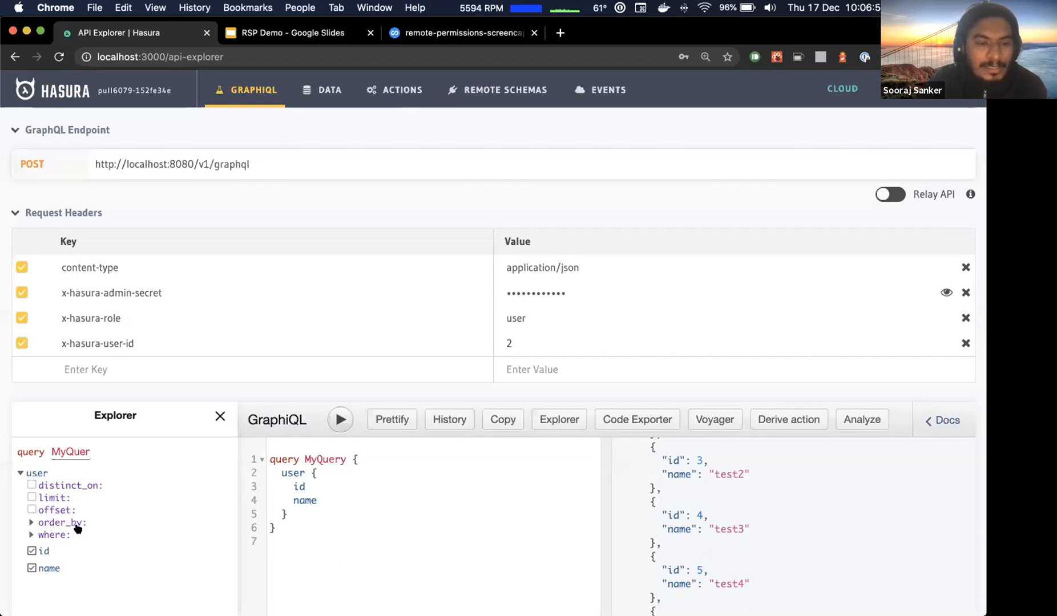
scroll(713, 542, "down", 1)
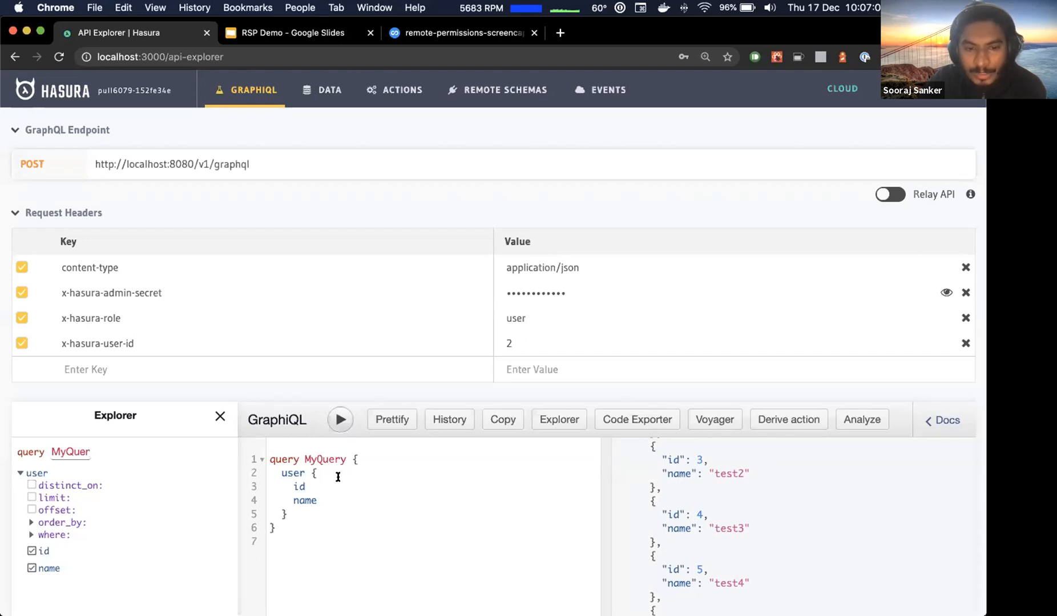
scroll(713, 494, "up", 3)
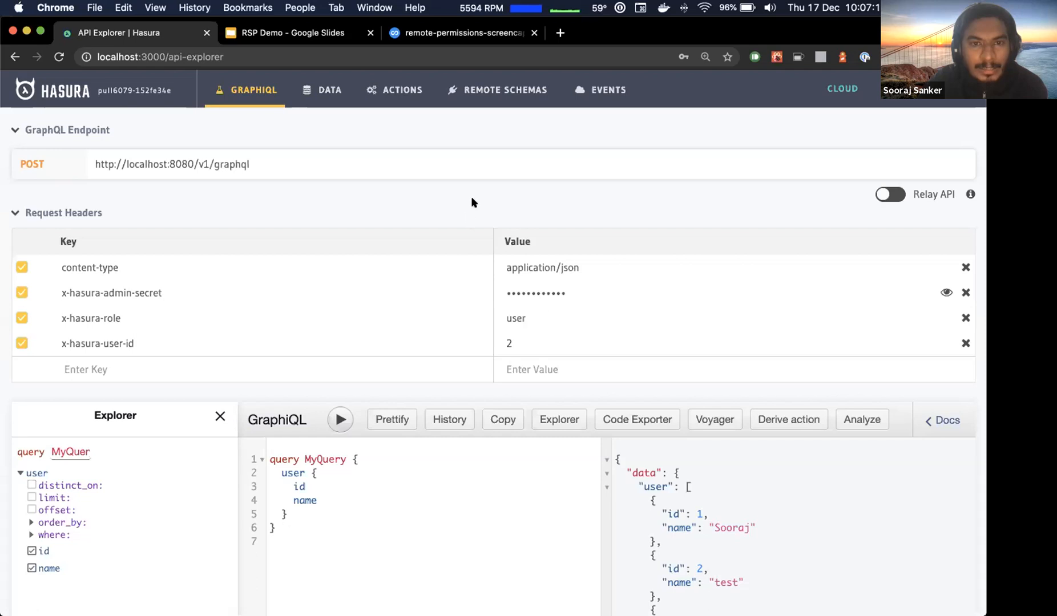
Open the user role's permissions on the heroku remote schema for editing and expand query_root.
left_click(501, 103)
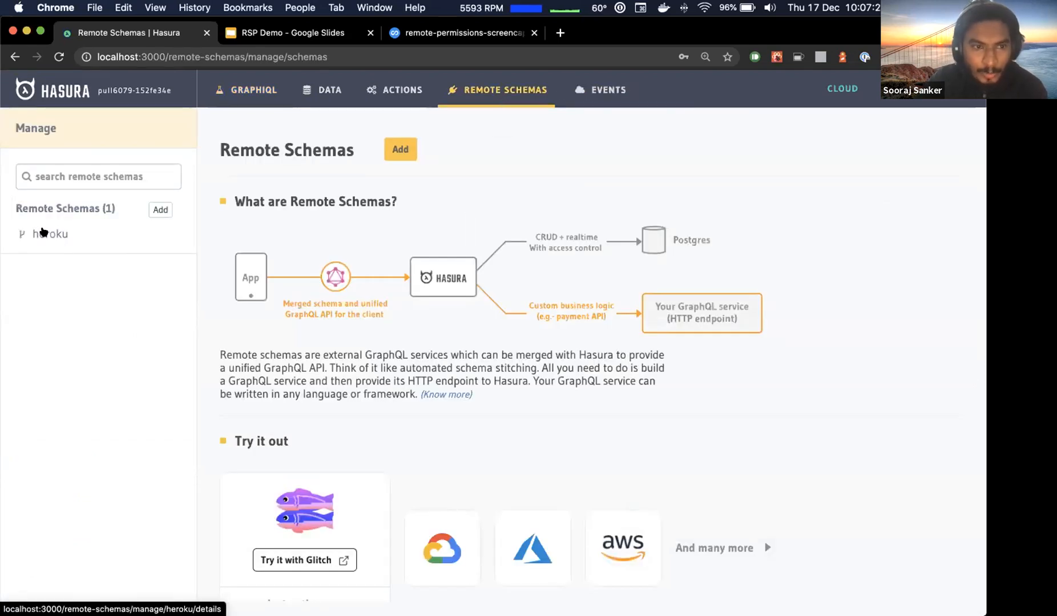
left_click(44, 232)
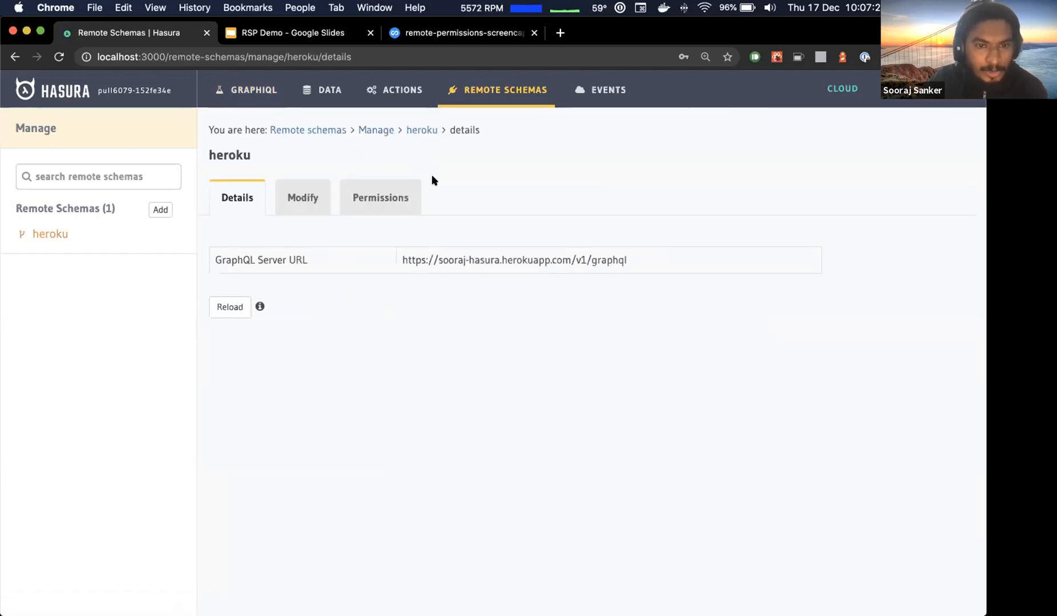
left_click(405, 198)
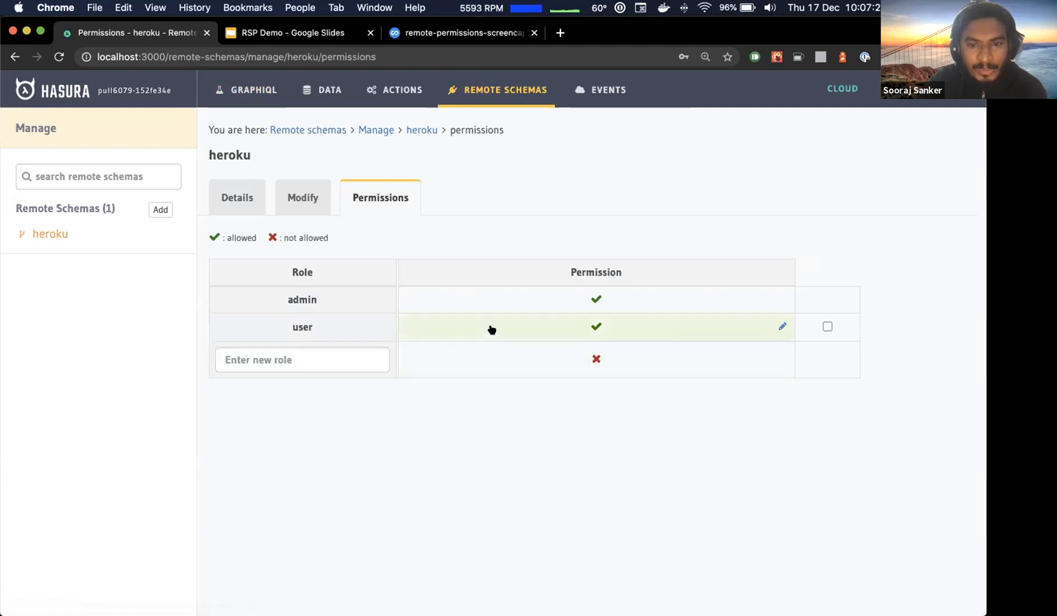
left_click(491, 325)
left_click(242, 408)
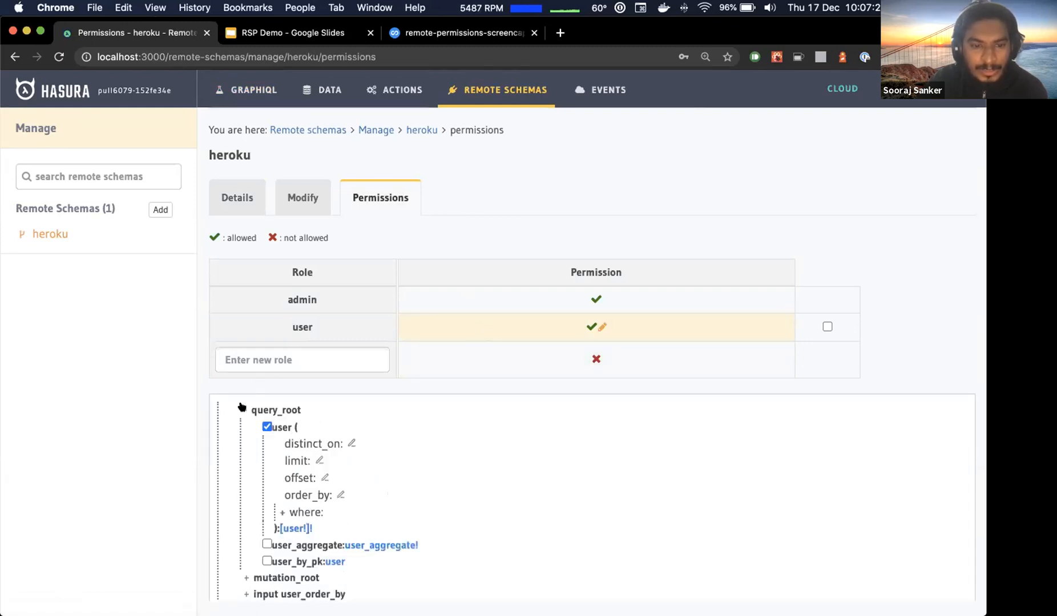
Preset the user query's where id _eq argument to x-hasura-user-id and save the role's permissions.
left_click(282, 513)
scroll(282, 513, "down", 3)
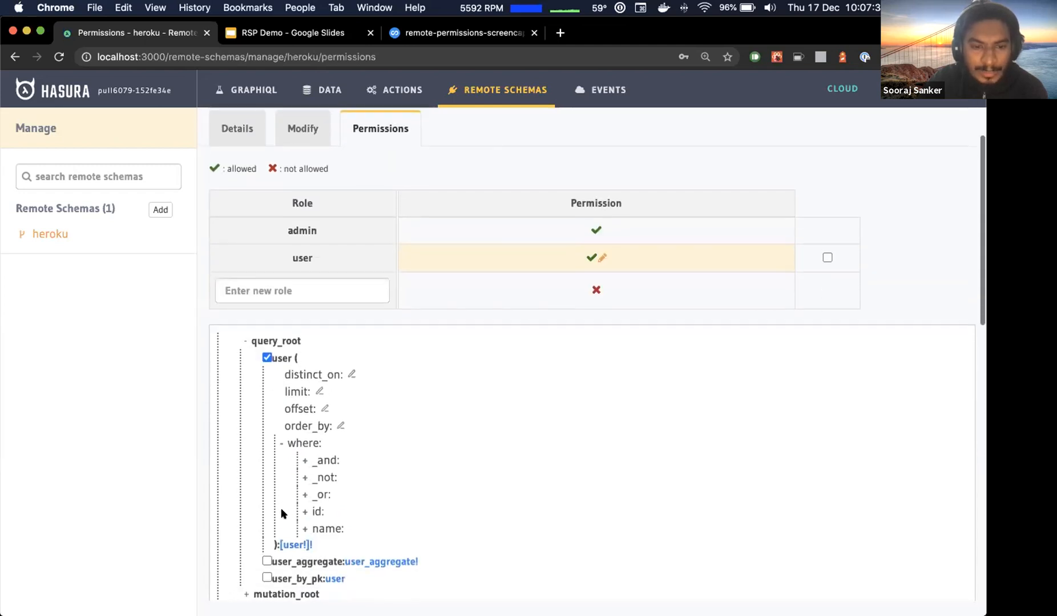
left_click(301, 512)
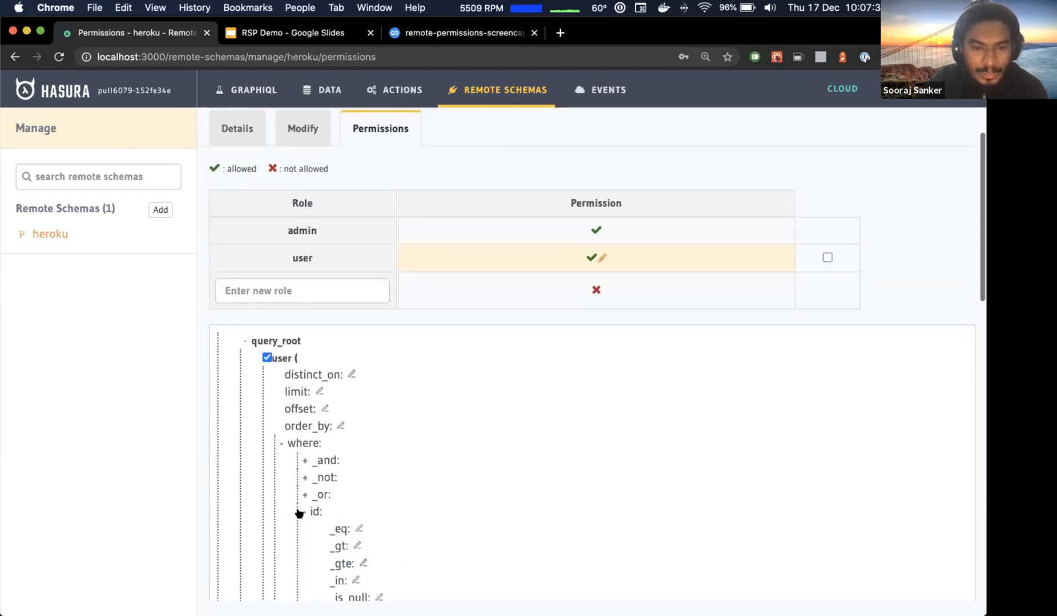
left_click(358, 529)
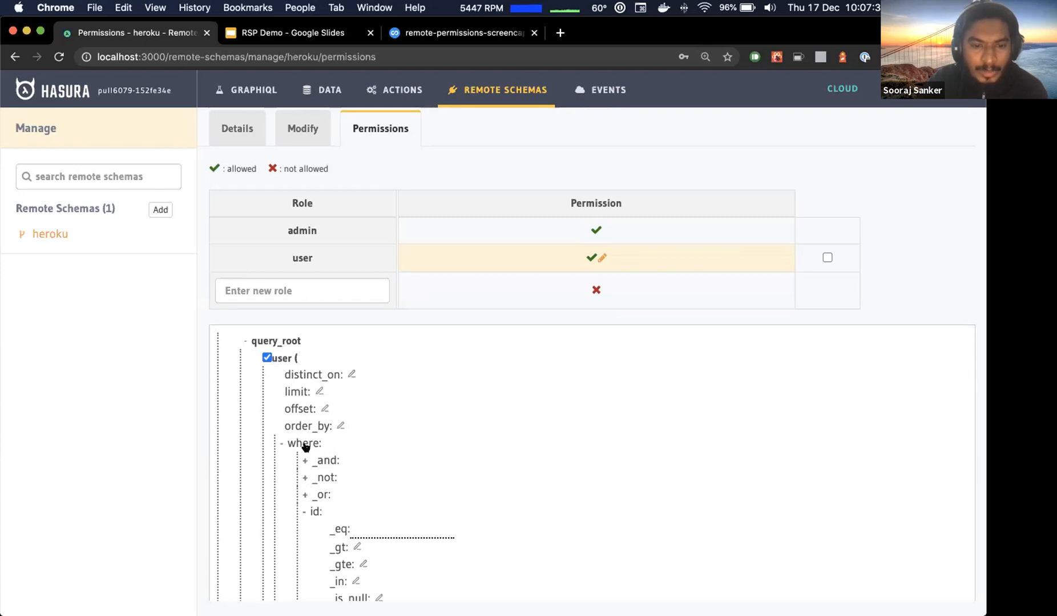
left_click(359, 522)
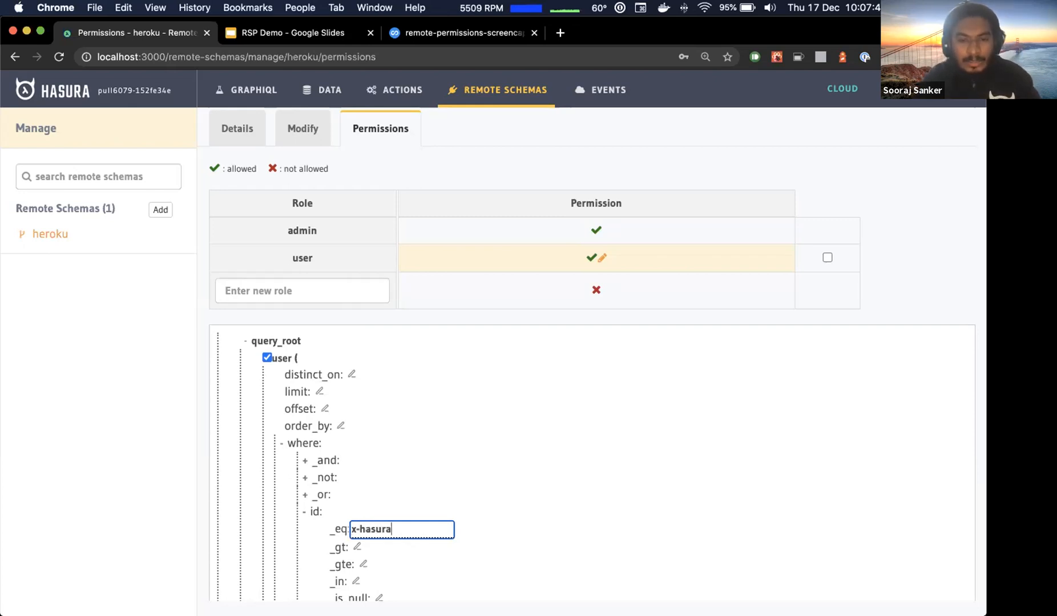
type("x-hasura-user-id")
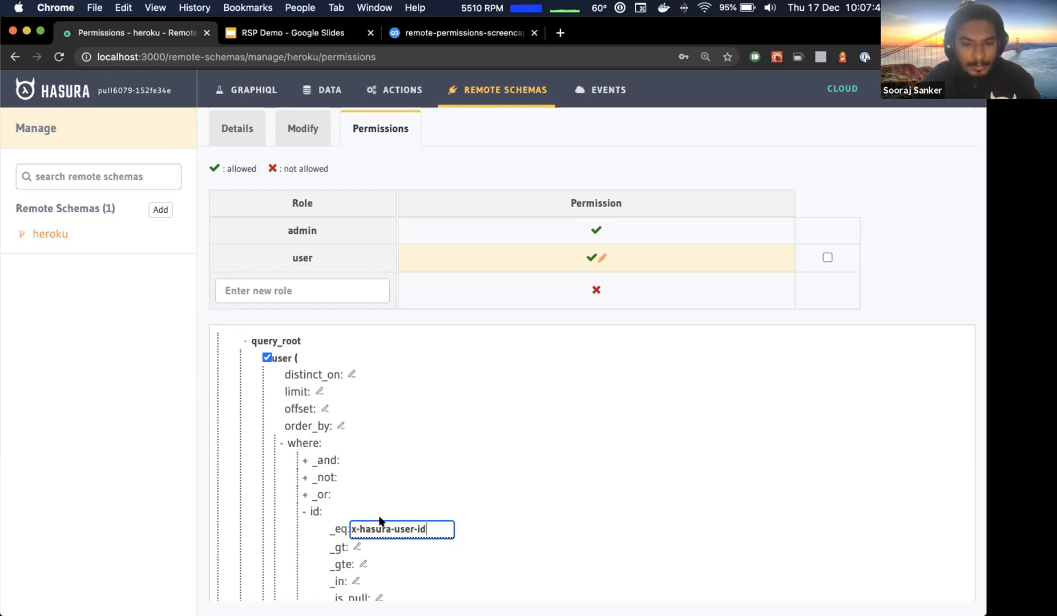
scroll(471, 516, "down", 5)
key("super+a")
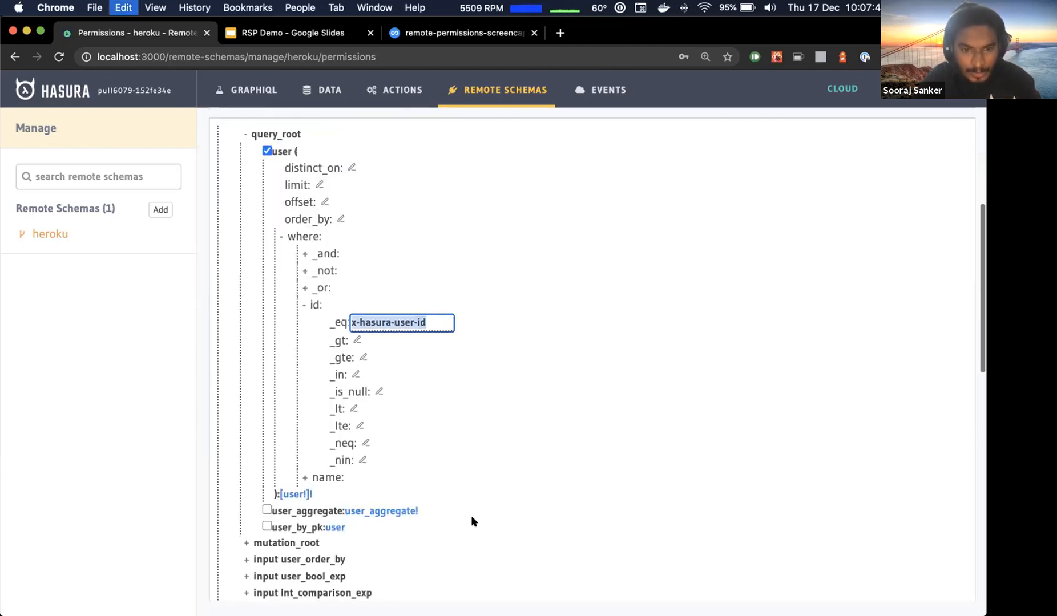
scroll(471, 521, "down", 15)
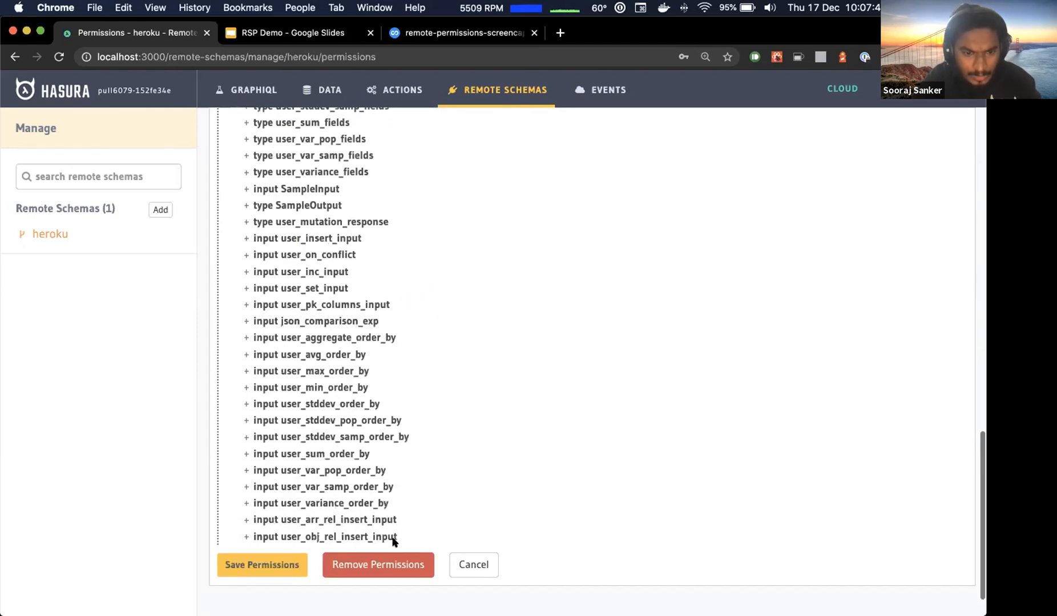
left_click(264, 564)
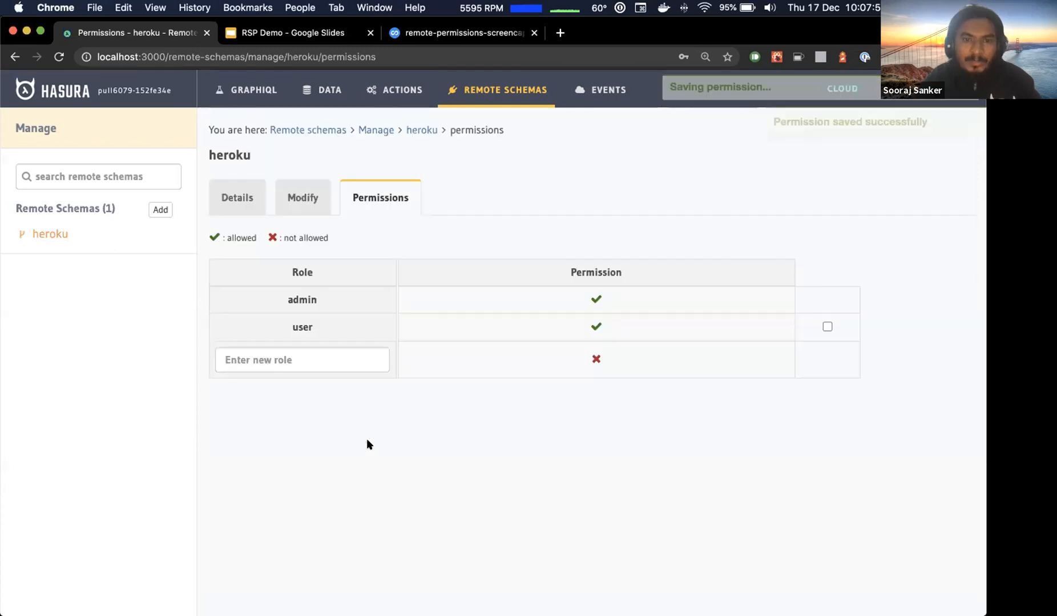
Return to GraphiQL and compare the user field's arguments with the x-hasura-role header disabled and re-enabled.
left_click(251, 96)
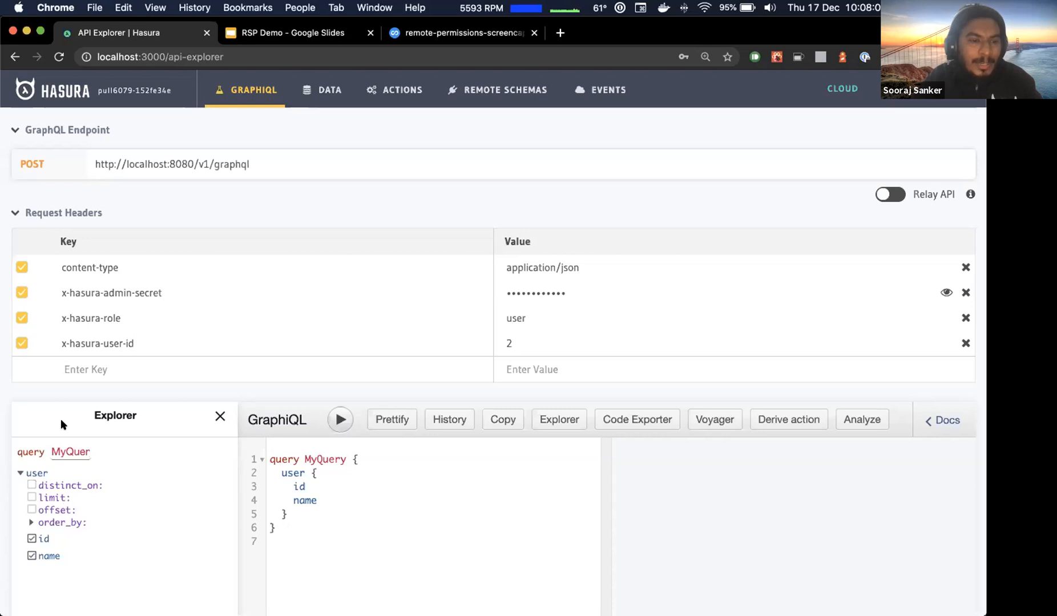
left_click(22, 318)
scroll(74, 566, "down", 1)
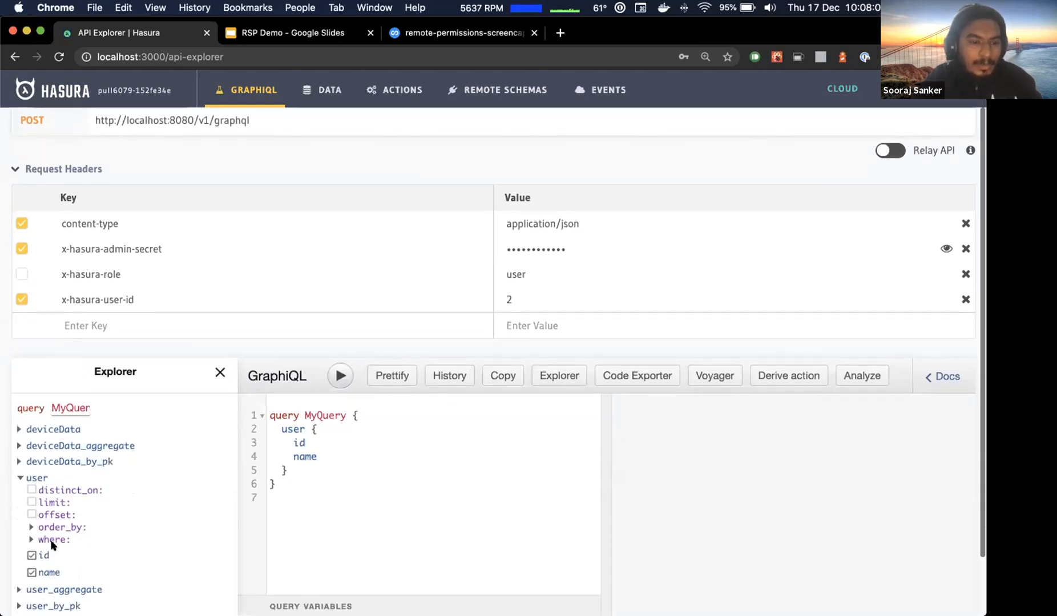
left_click(22, 275)
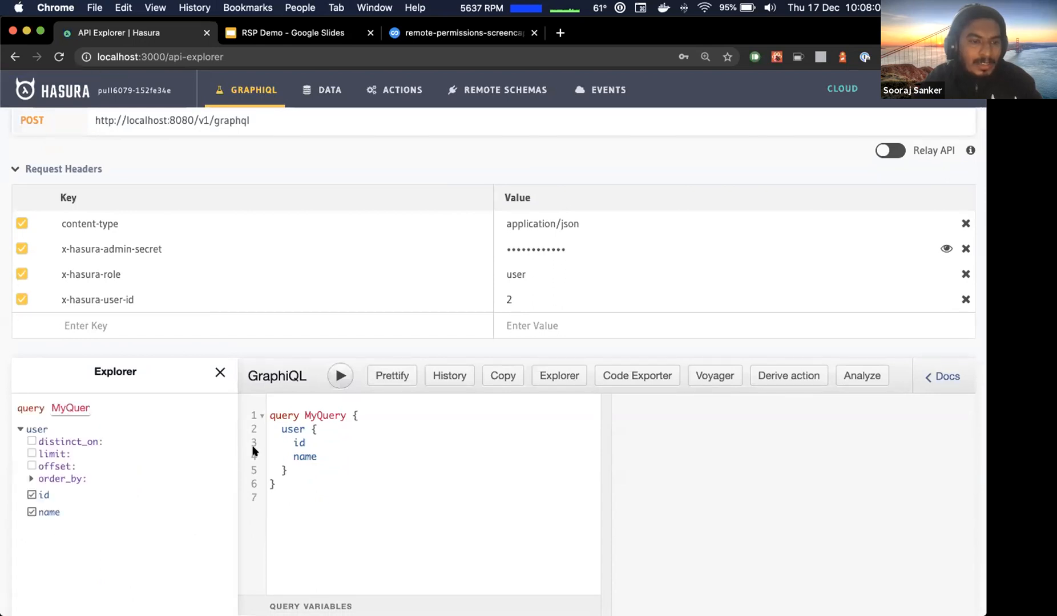
Run MyQuery as the user role, set x-hasura-user-id to 1, and rerun it to compare the returned records.
left_click(340, 375)
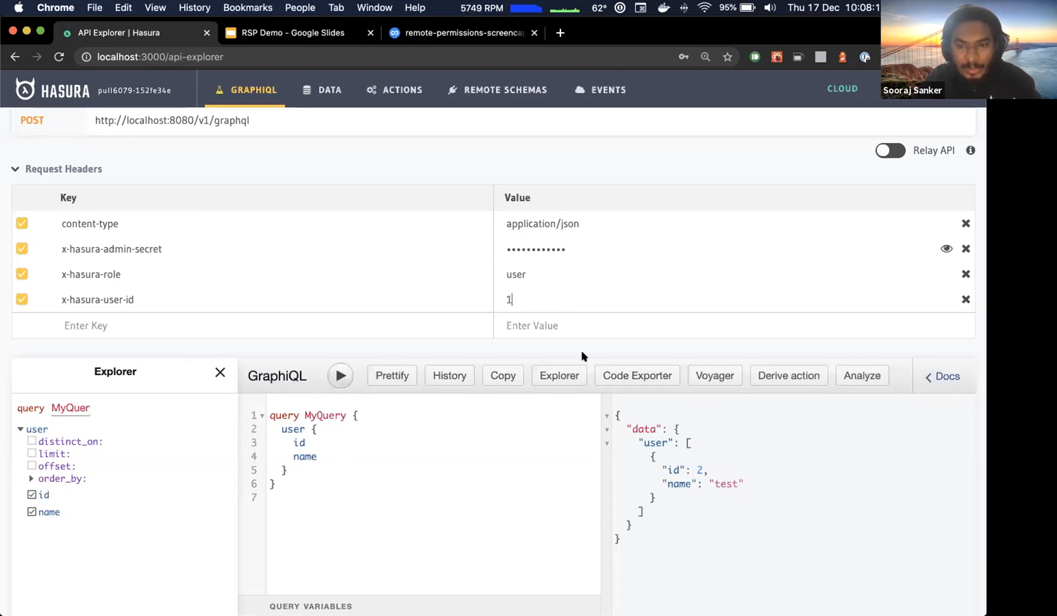
left_click(339, 375)
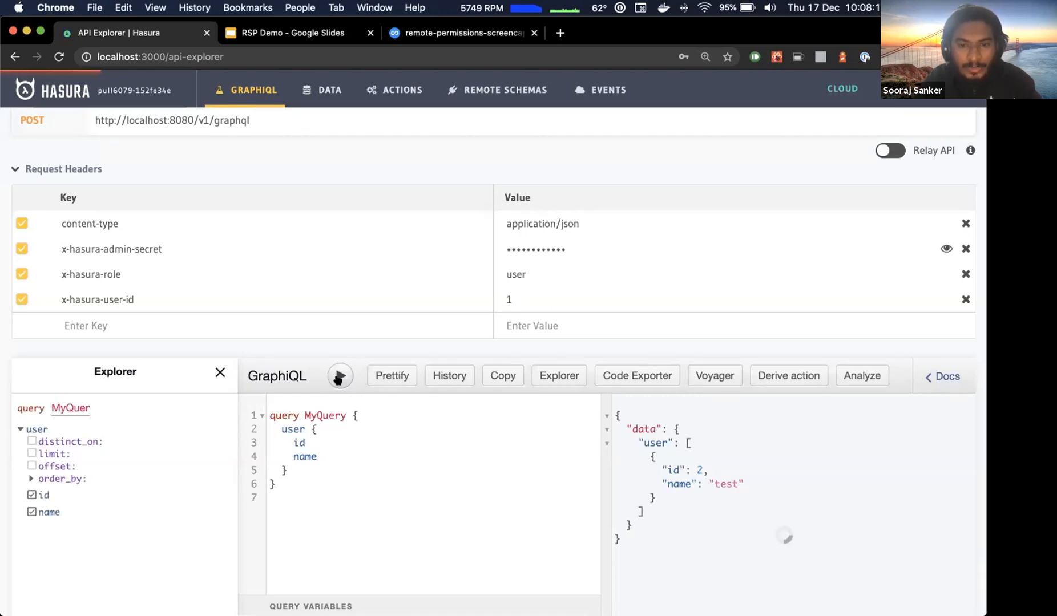
left_click_drag(695, 469, 714, 488)
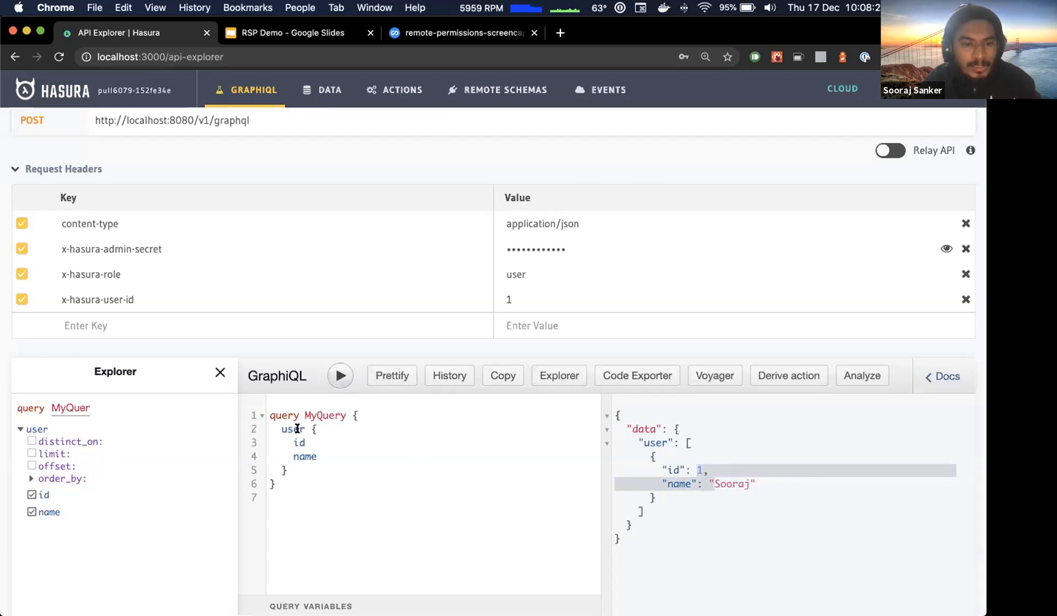
left_click(36, 455)
left_click(35, 455)
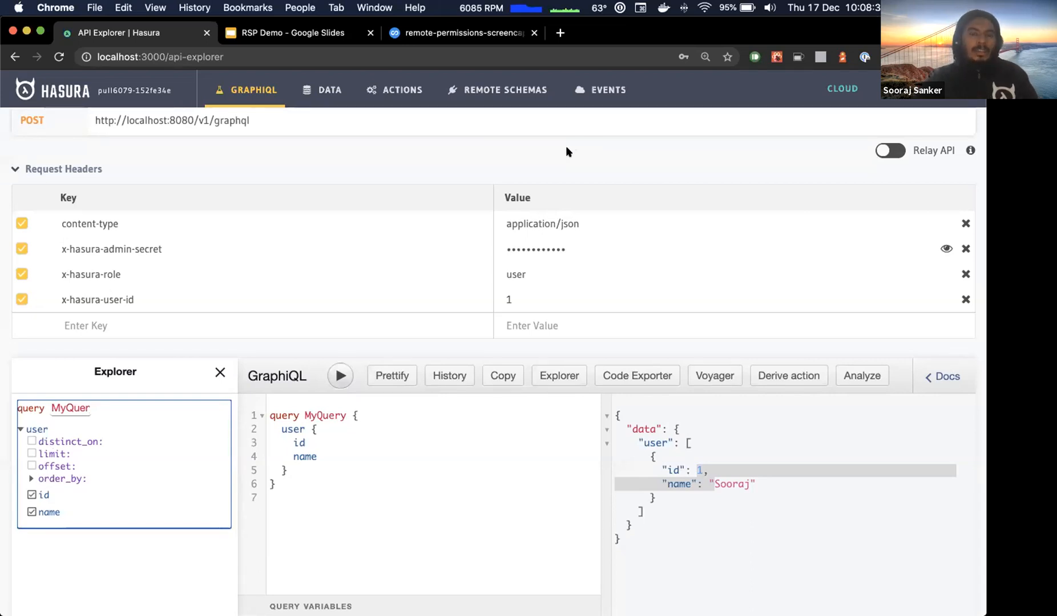
Check the Demo - UI slide again and reopen the user role's heroku remote schema permissions with query_root expanded.
left_click(308, 38)
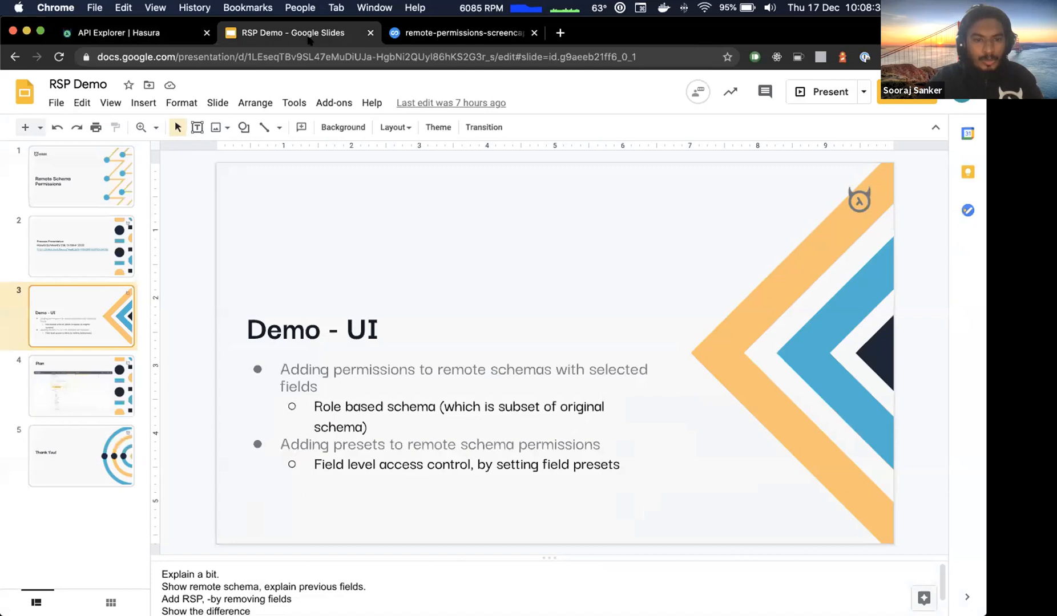
left_click(131, 33)
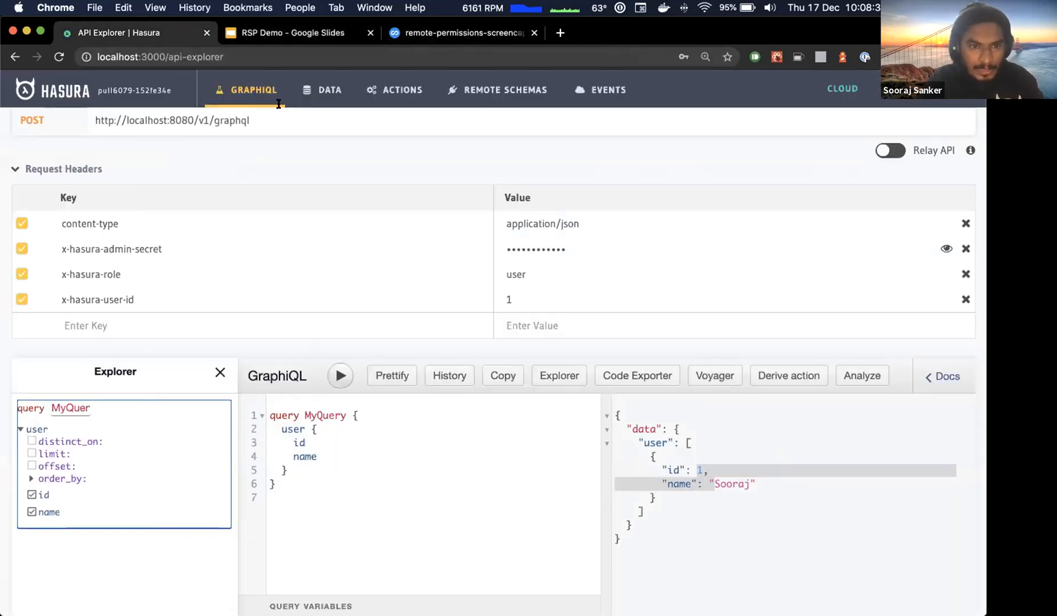
left_click(502, 90)
left_click(41, 233)
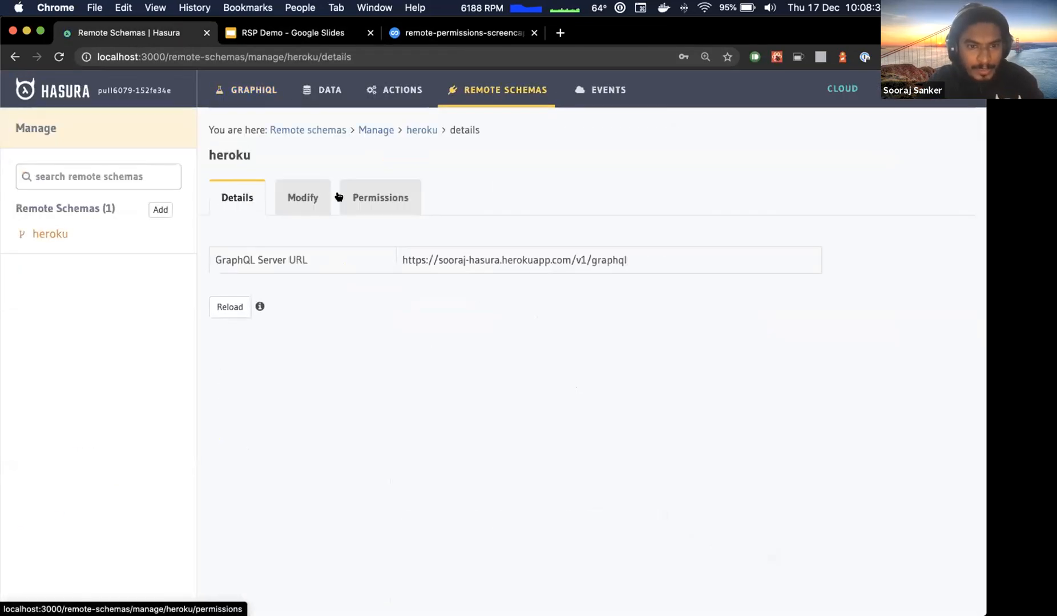
left_click(393, 197)
left_click(485, 323)
scroll(486, 323, "down", 3)
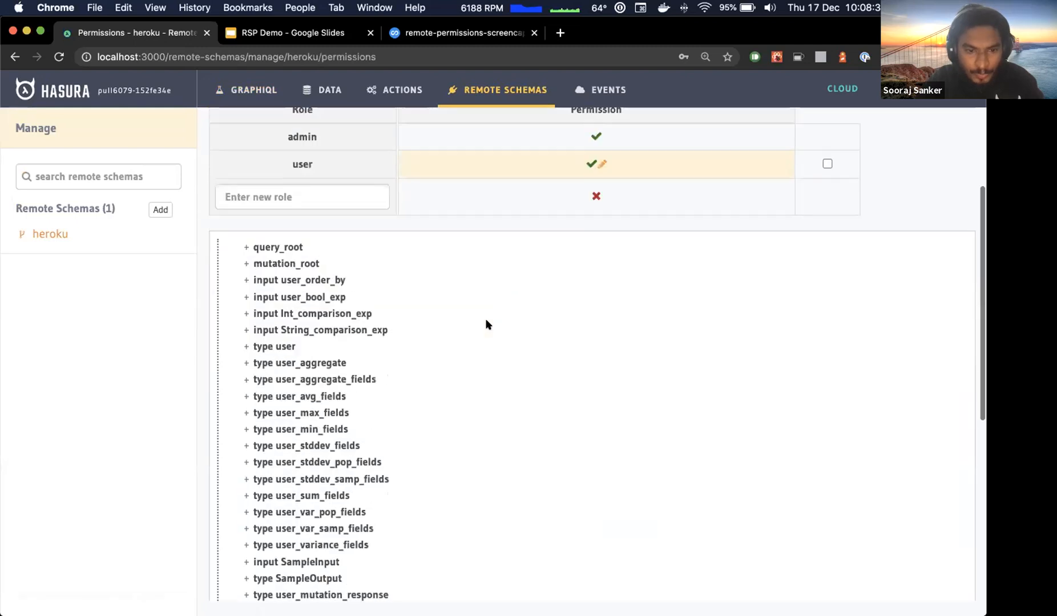
left_click(239, 245)
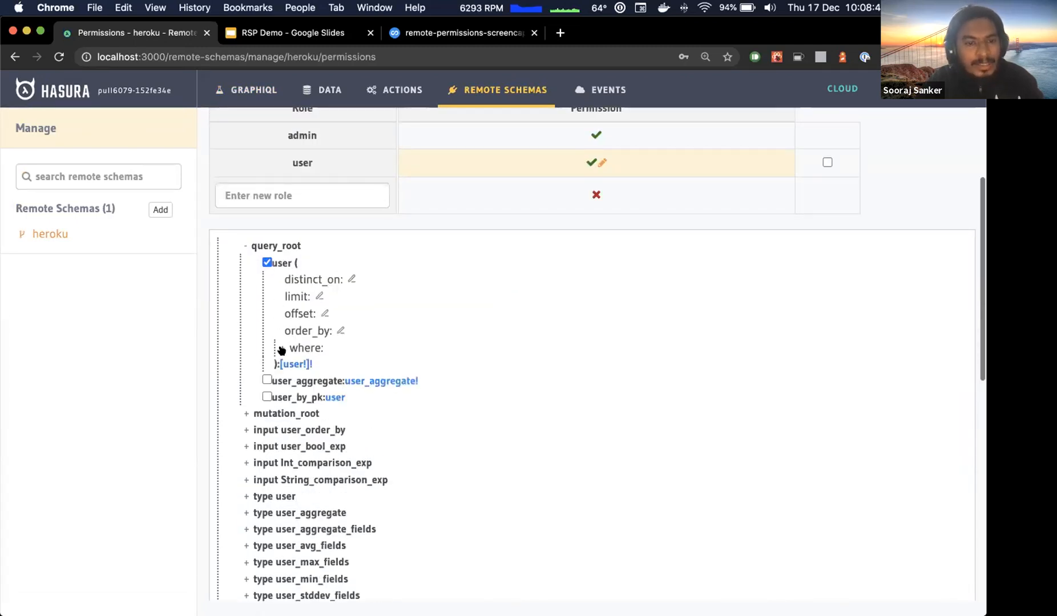
Switch to the RSP Demo slides and view the prototype recording on the Plan slide.
left_click(323, 36)
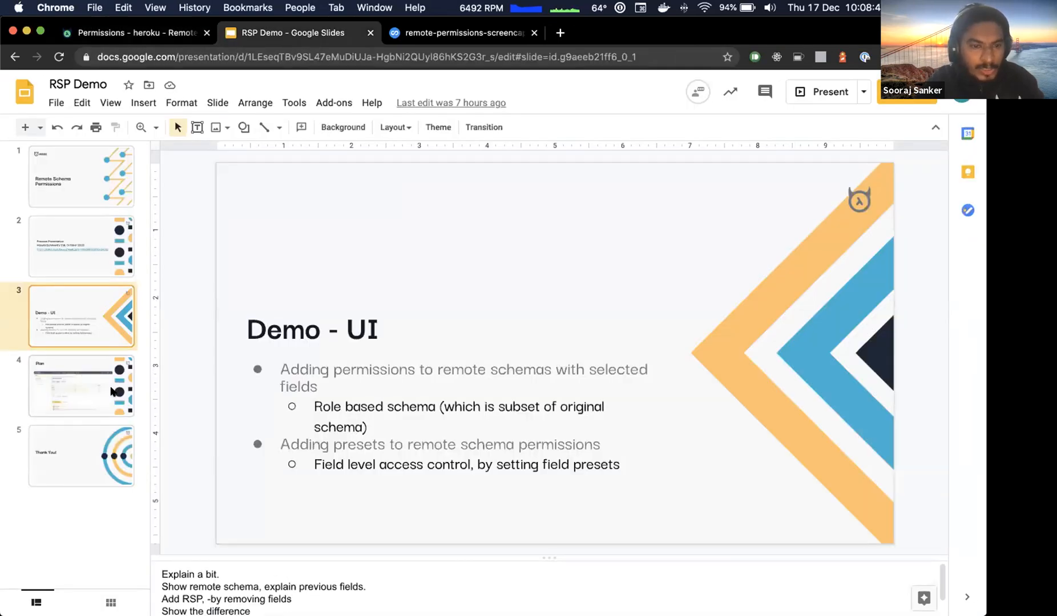
key("Down")
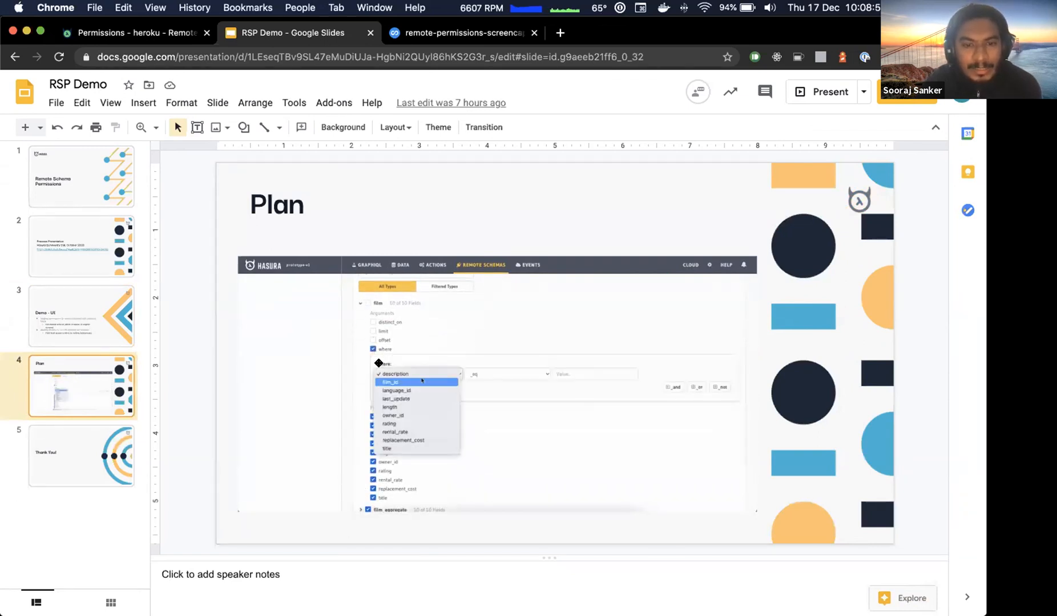
left_click(451, 352)
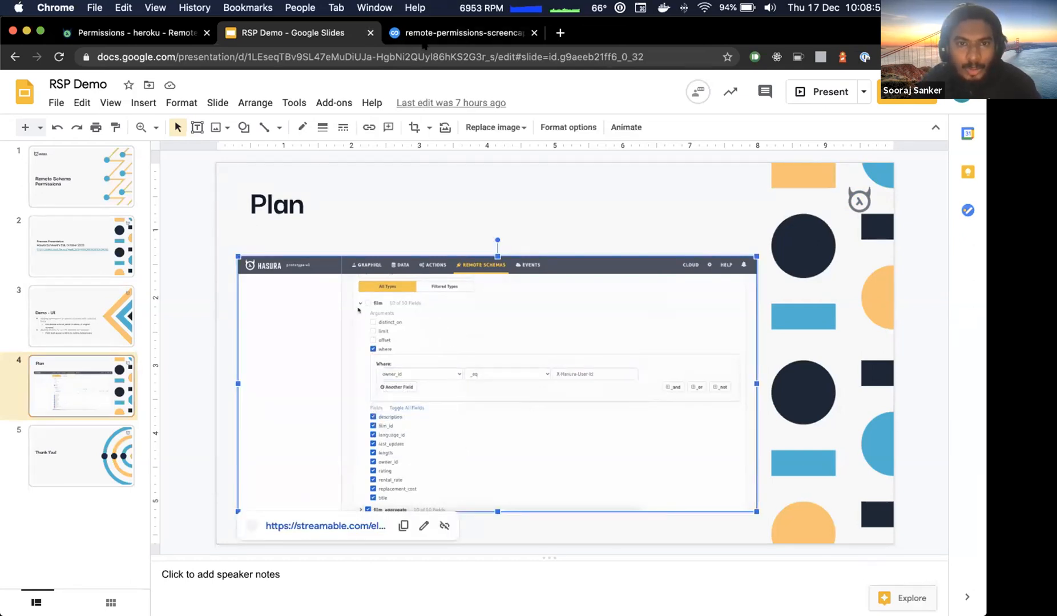
left_click(402, 183)
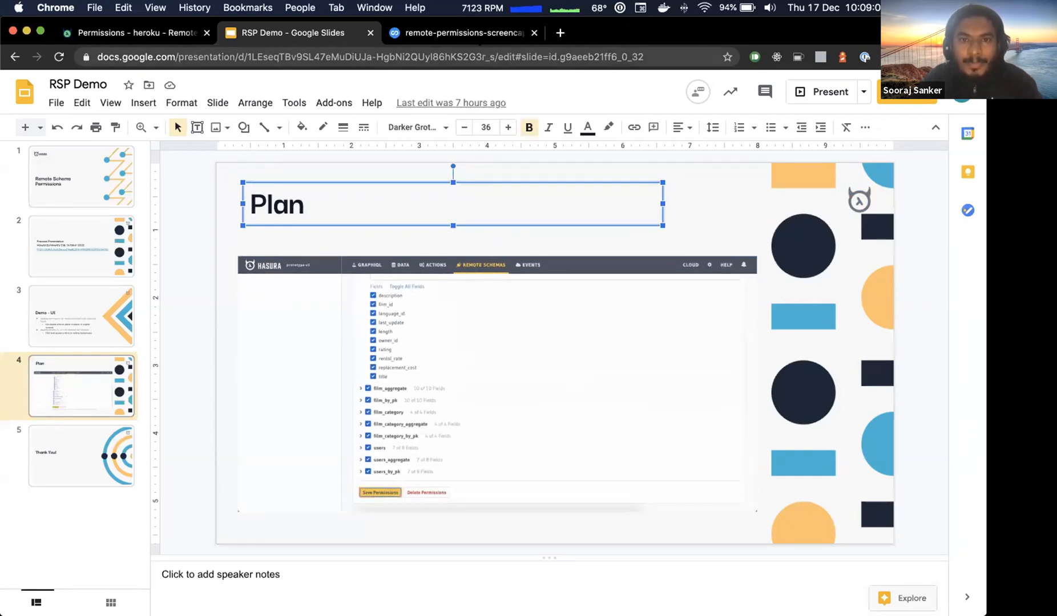
Switch to the Streamable page and play the remote-permissions-screencap video.
left_click(477, 33)
left_click(494, 346)
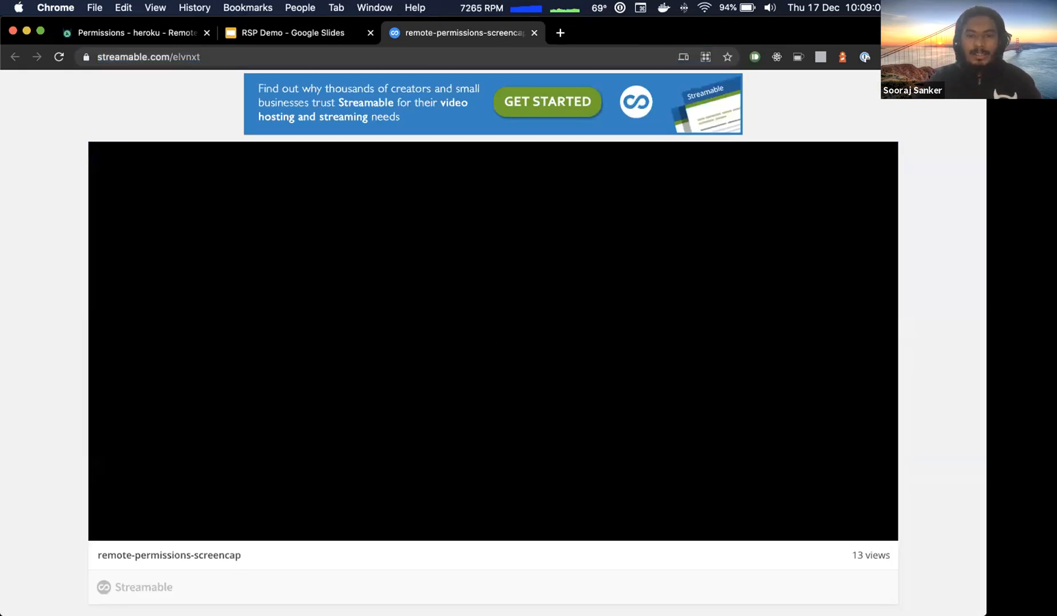
left_click(881, 523)
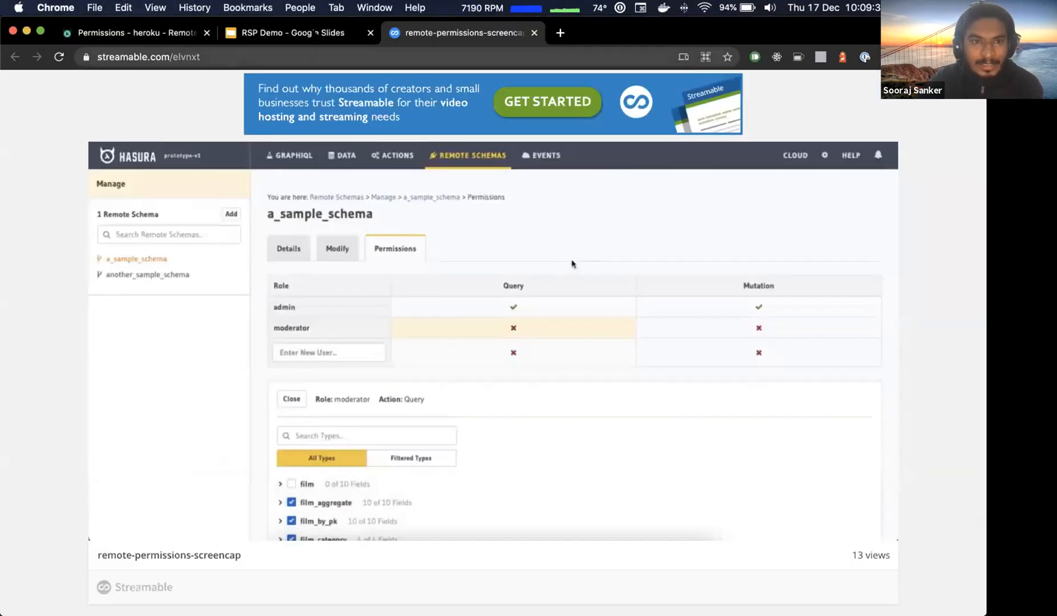
Look over the user role's schema tree in Hasura again and finish on the deck's Thank You! slide.
key("super+1")
scroll(294, 354, "down", 10)
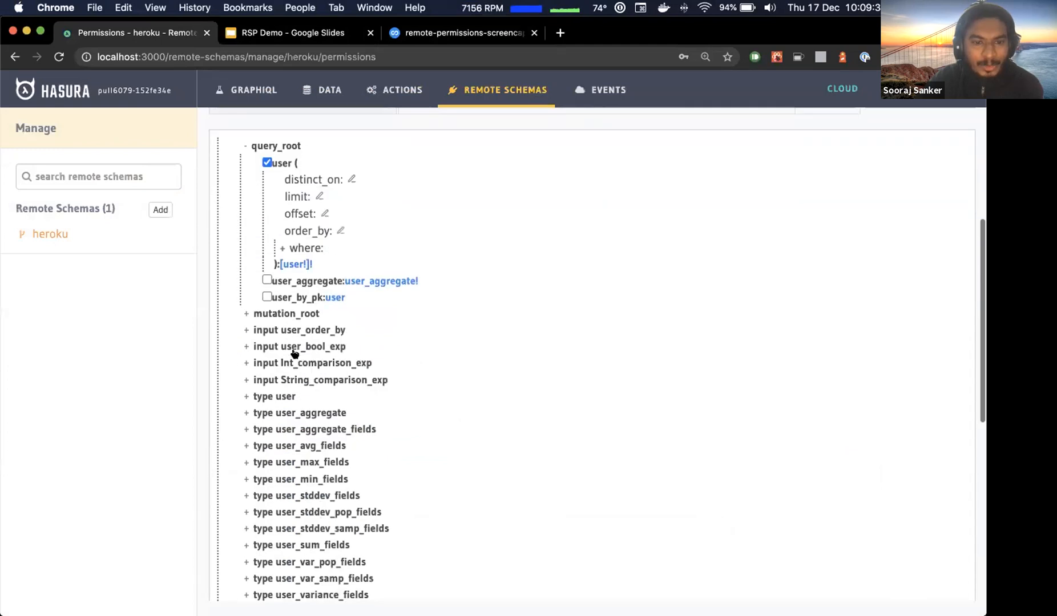
scroll(292, 349, "up", 10)
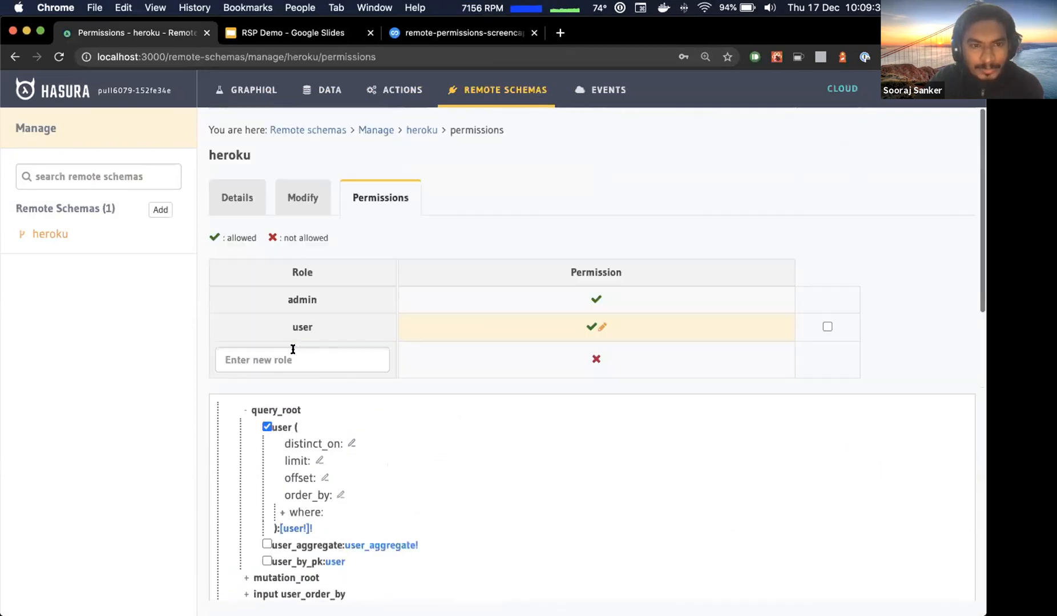
key("super+2")
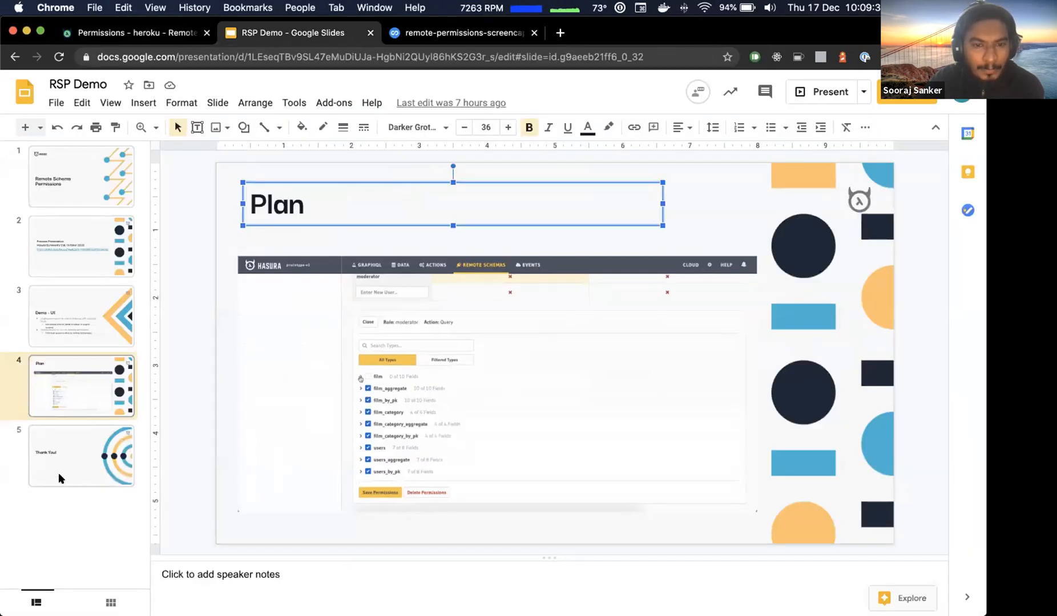
left_click(58, 473)
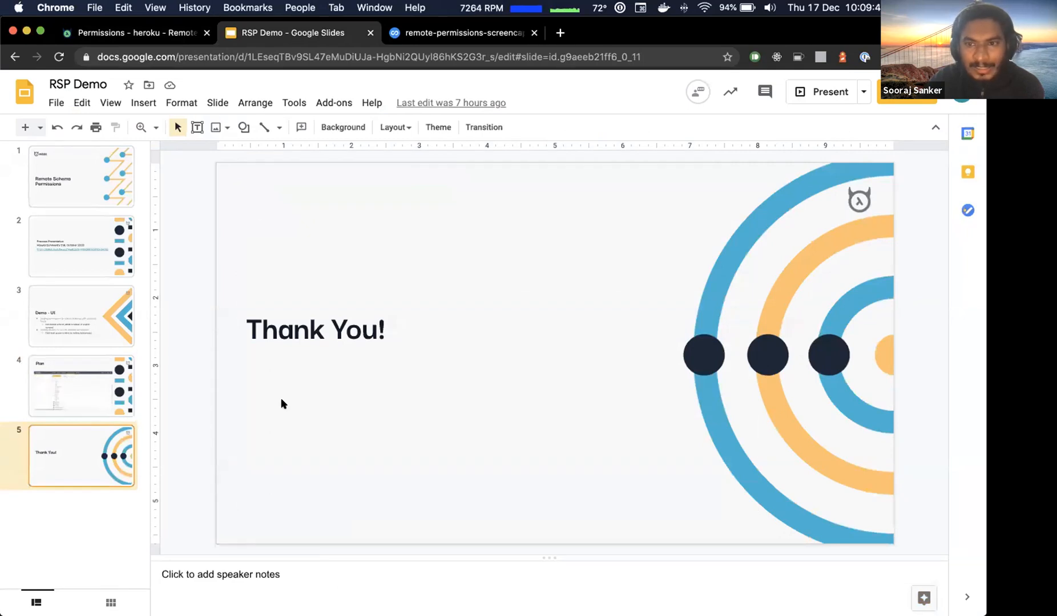